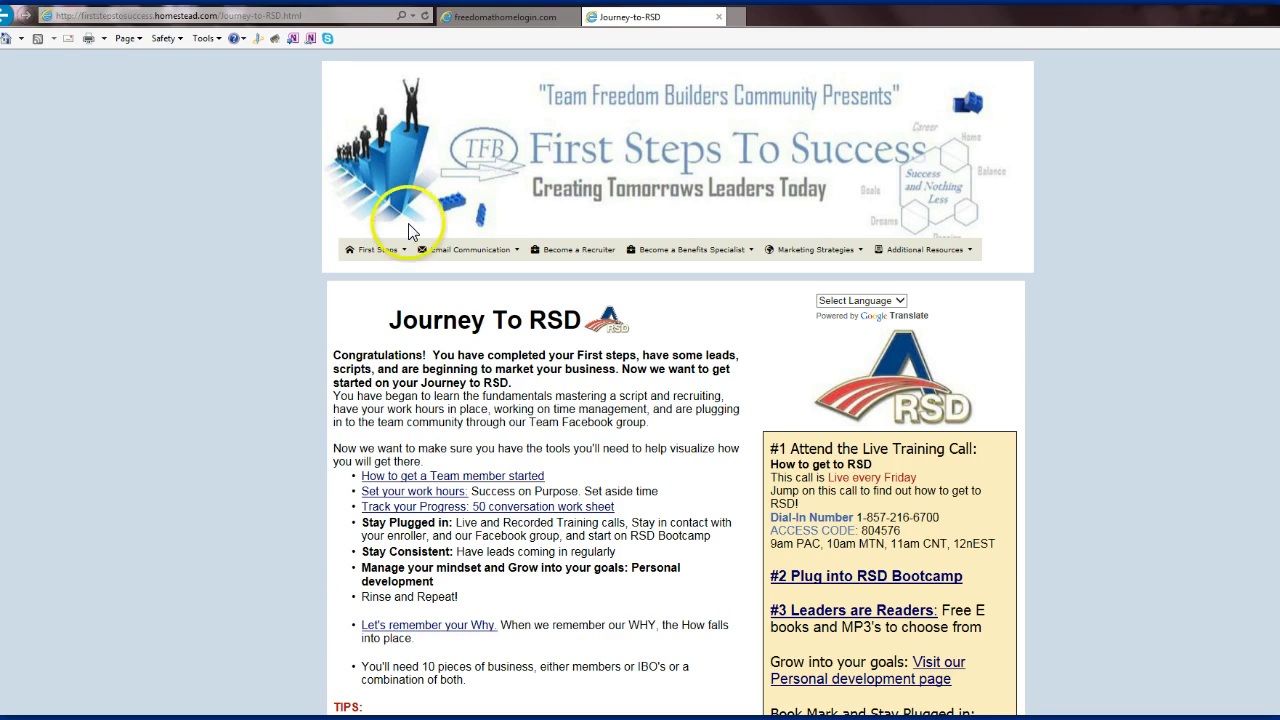
# Look through the site's navigation sections, from First Steps to Additional Resources, to review the pages each one offers
pyautogui.moveTo(380, 250)
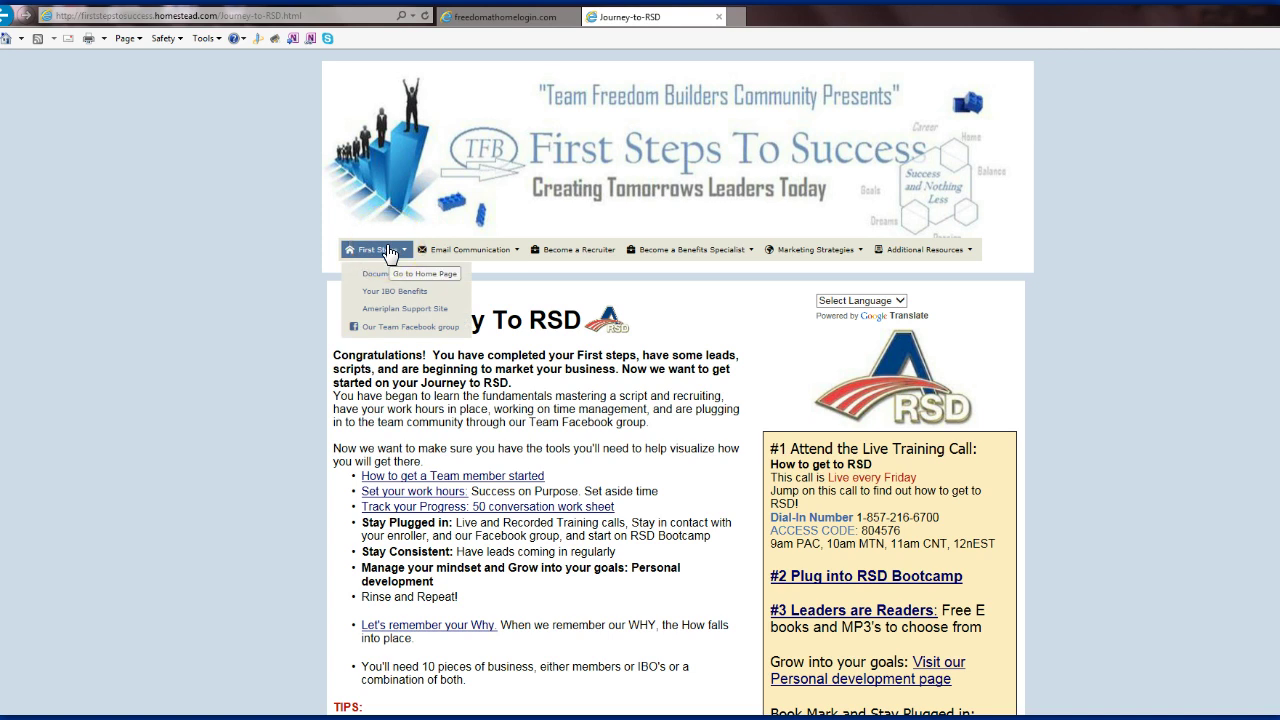
pyautogui.moveTo(462, 251)
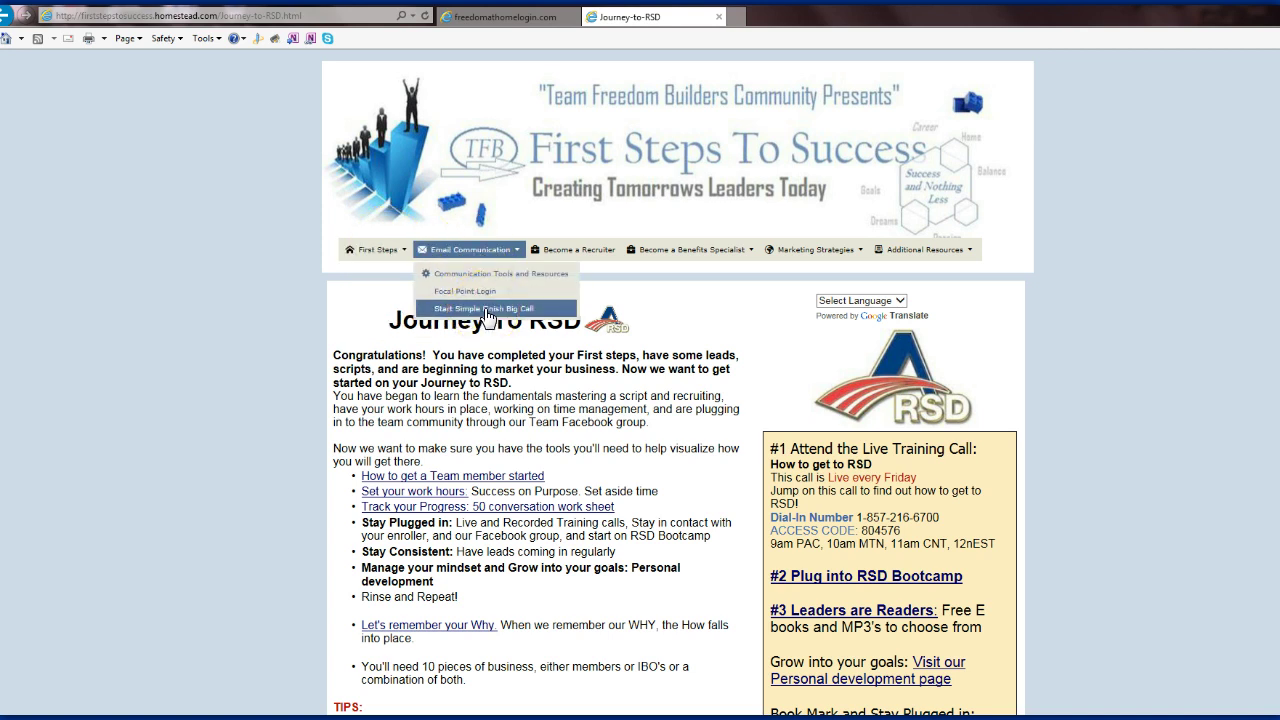
pyautogui.click(592, 252)
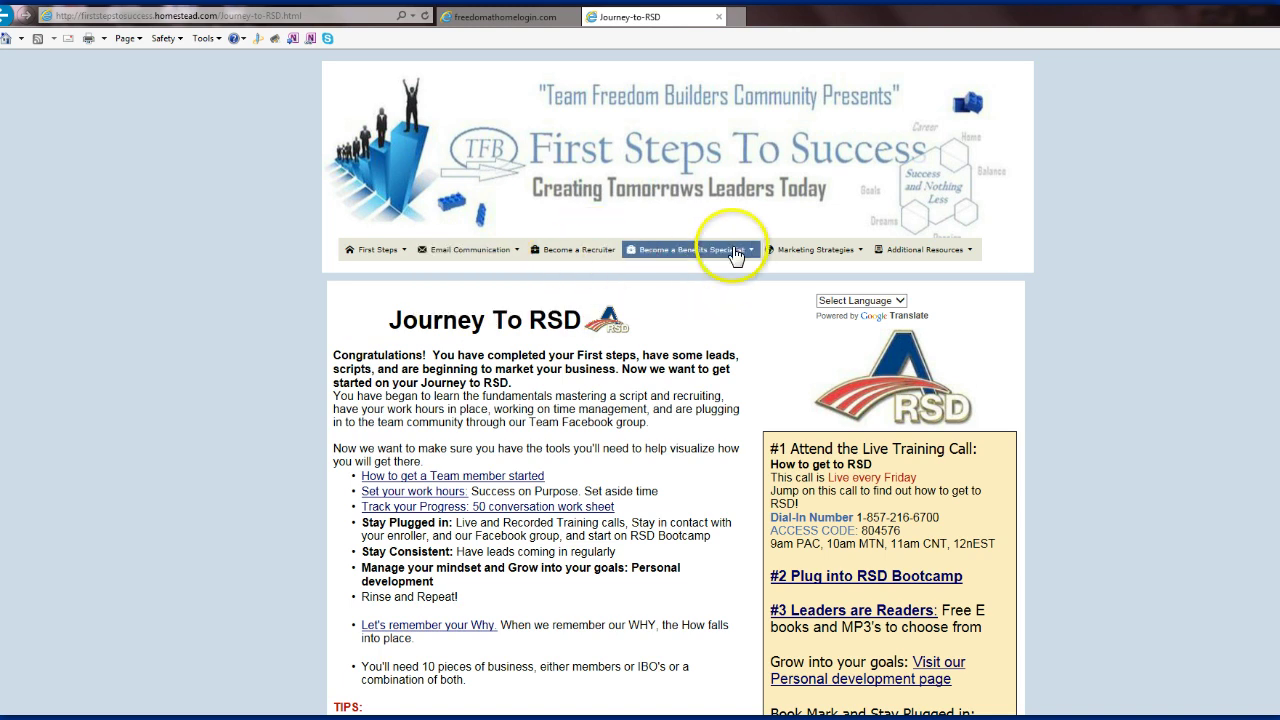
pyautogui.moveTo(730, 254)
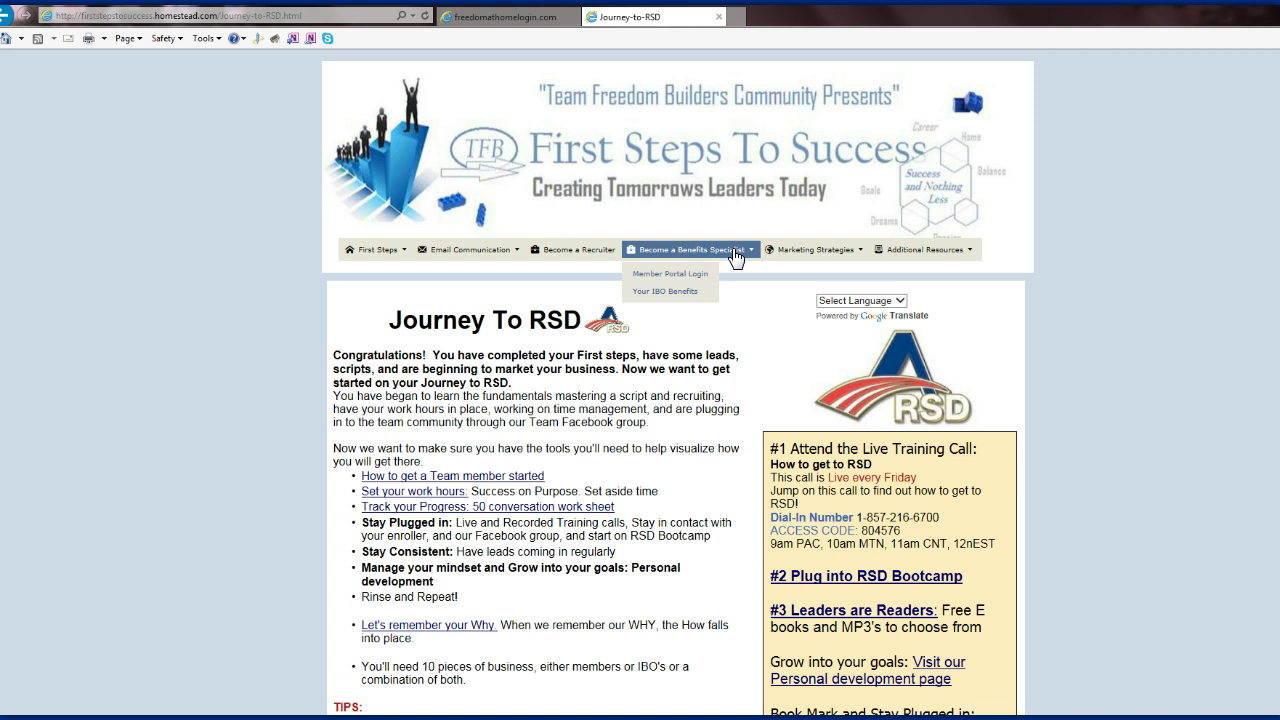
pyautogui.click(820, 253)
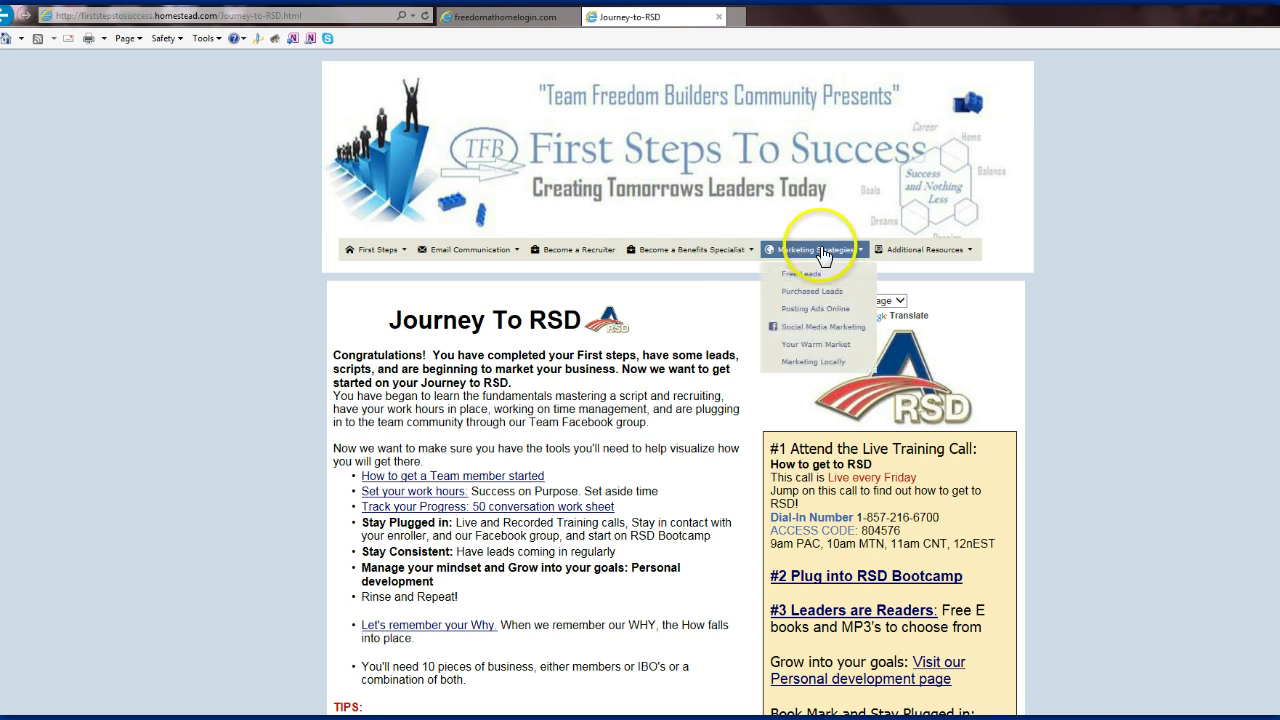
pyautogui.click(806, 276)
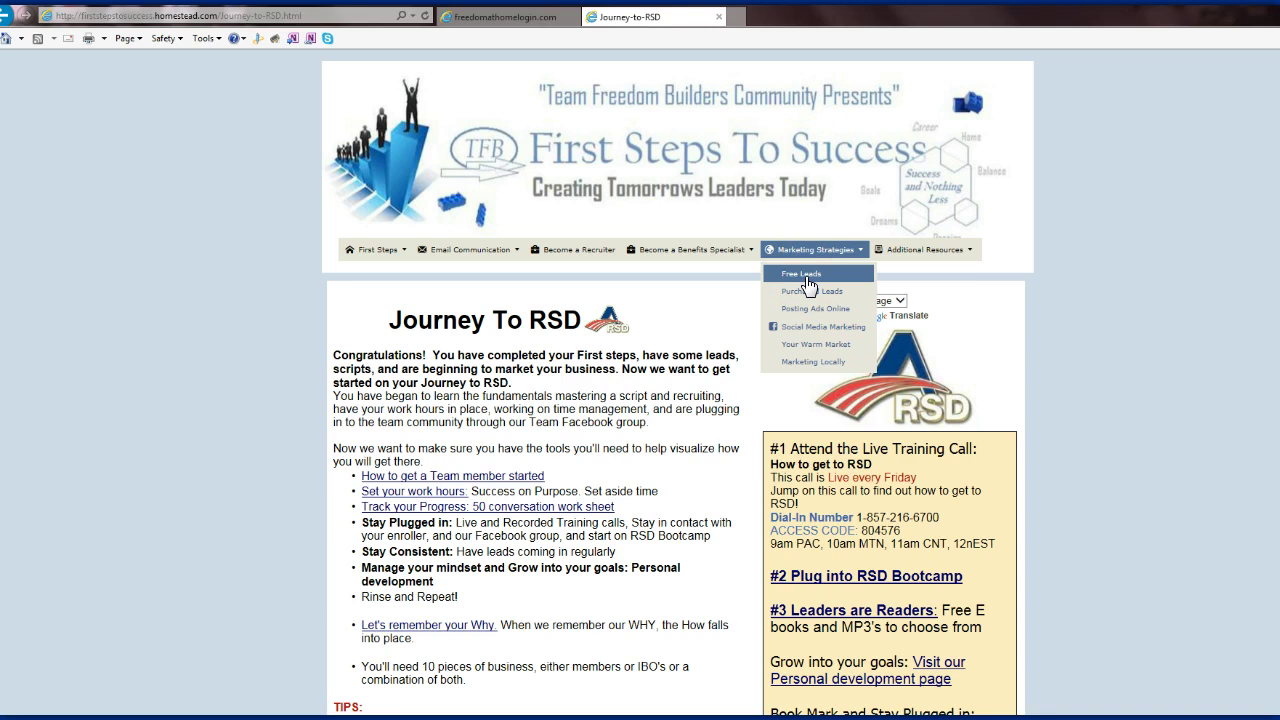
pyautogui.click(805, 279)
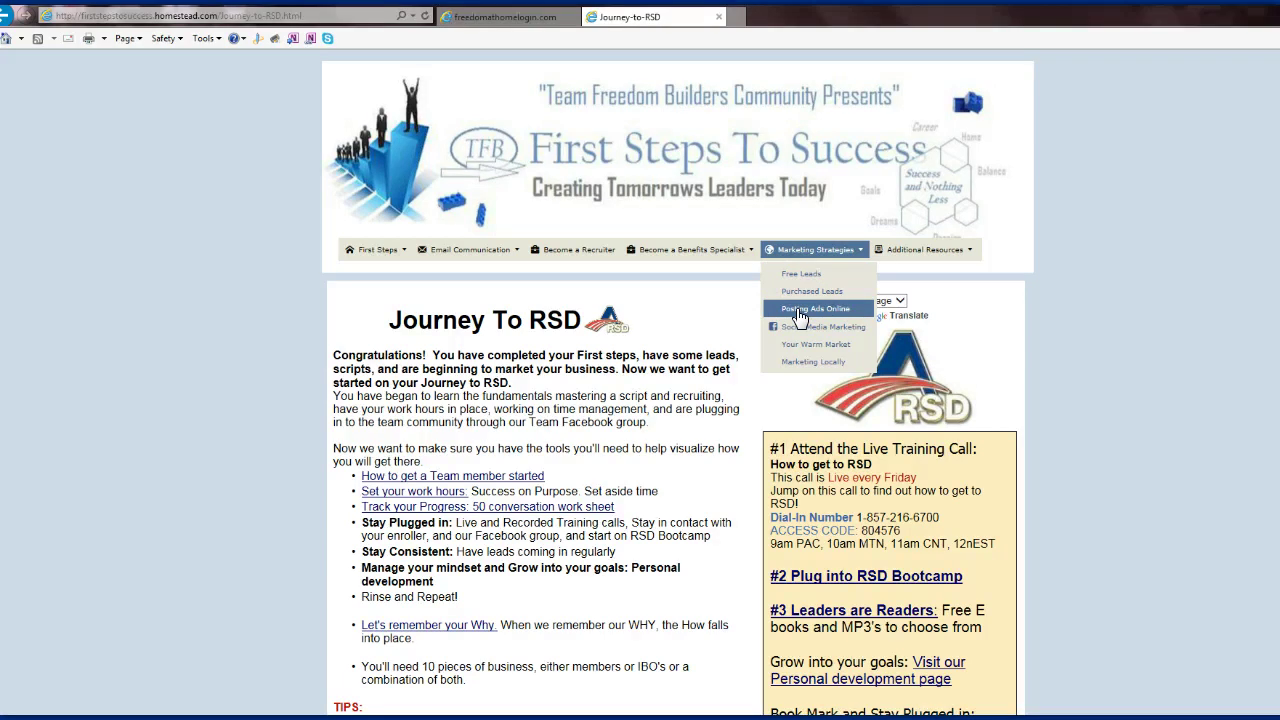
pyautogui.moveTo(925, 250)
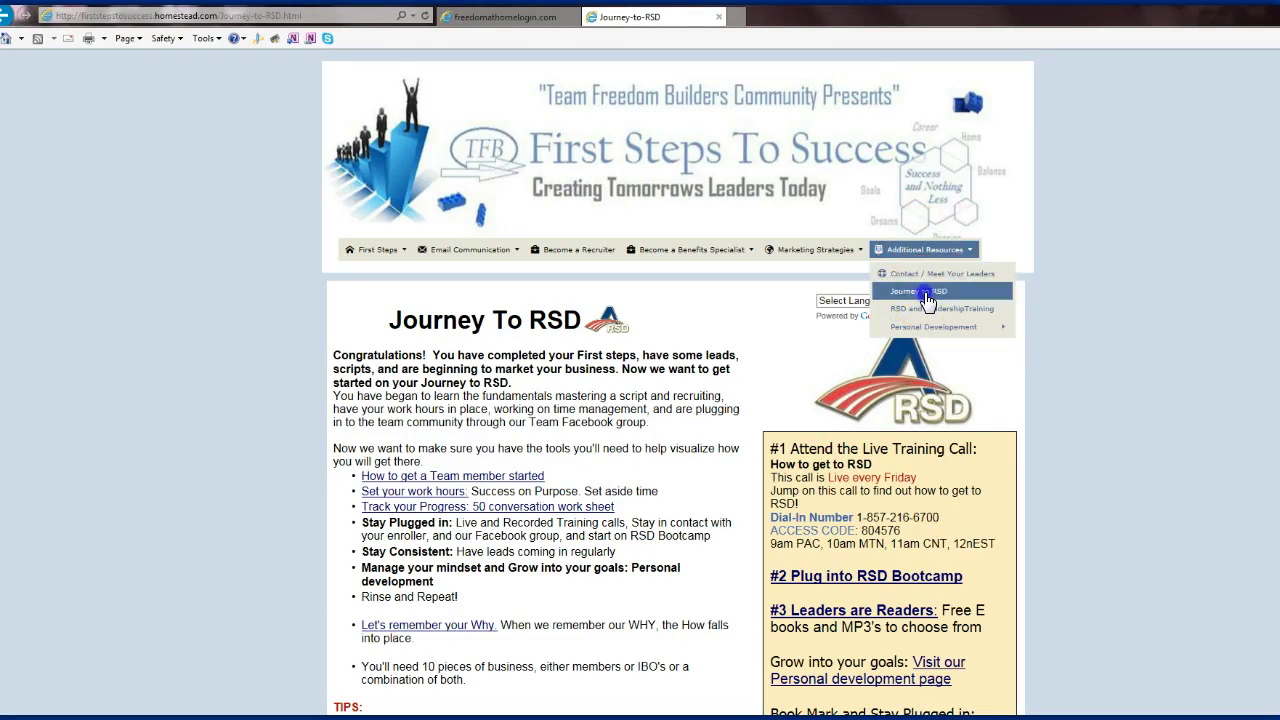
# Go to the Journey to RSD page and open its "Welcome Email for New IBO's" page
pyautogui.click(927, 293)
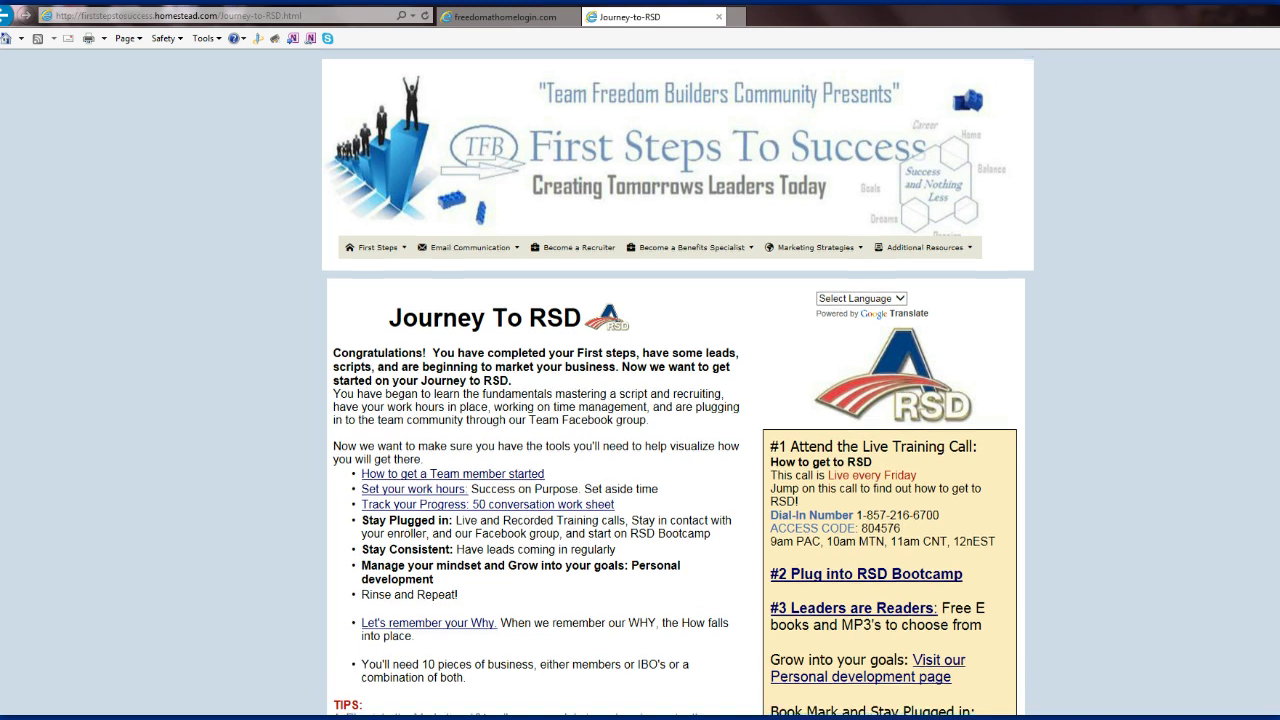
pyautogui.scroll(-3, 677, 400)
pyautogui.scroll(-1, 677, 400)
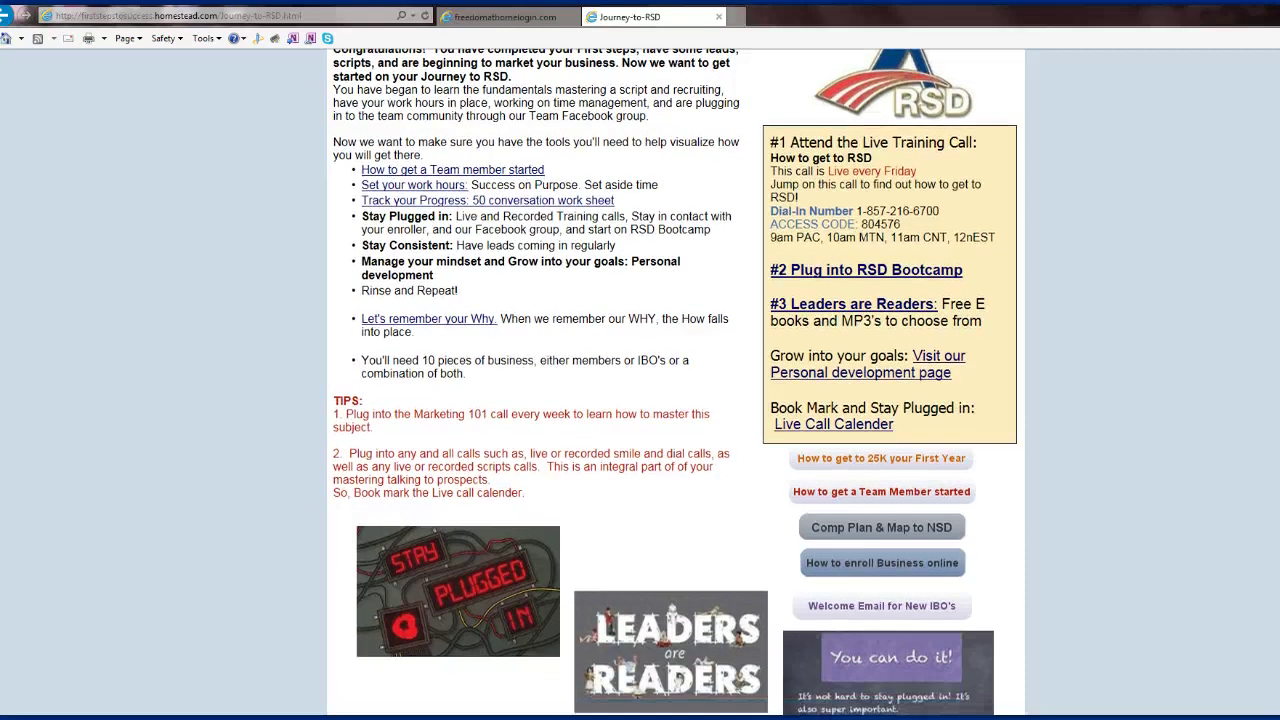
pyautogui.scroll(2, 677, 400)
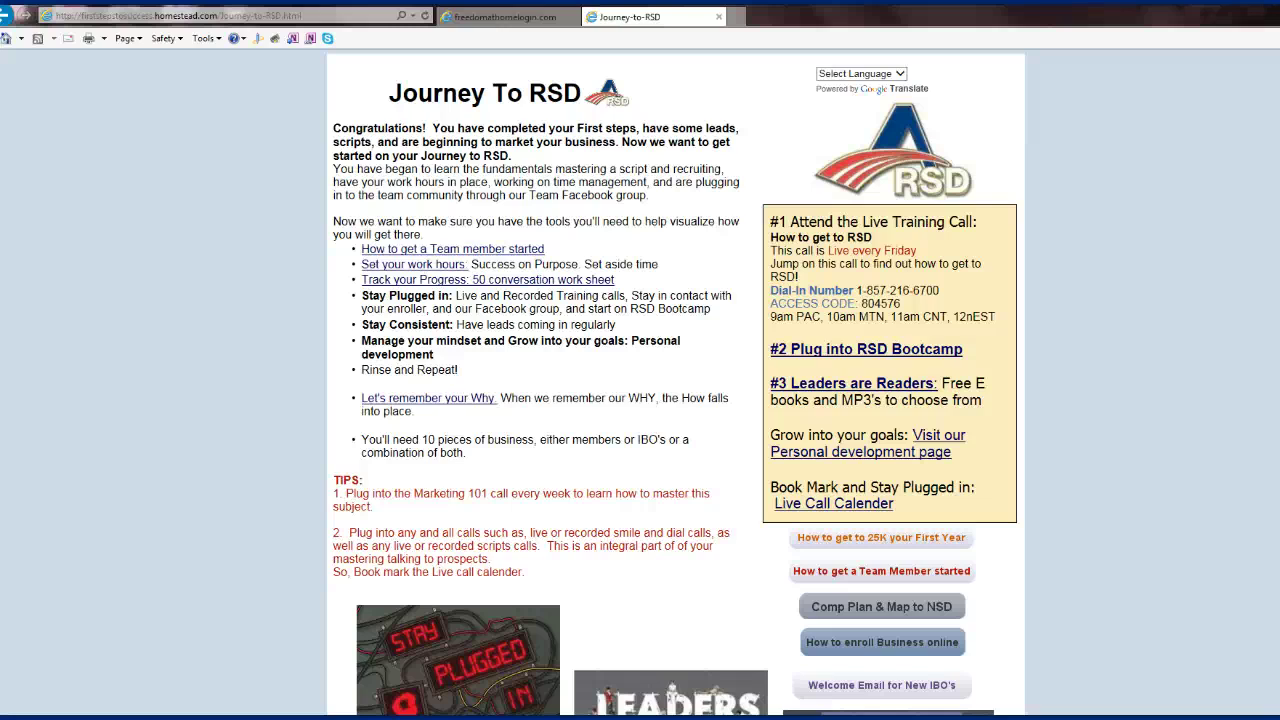
pyautogui.scroll(-2, 1123, 606)
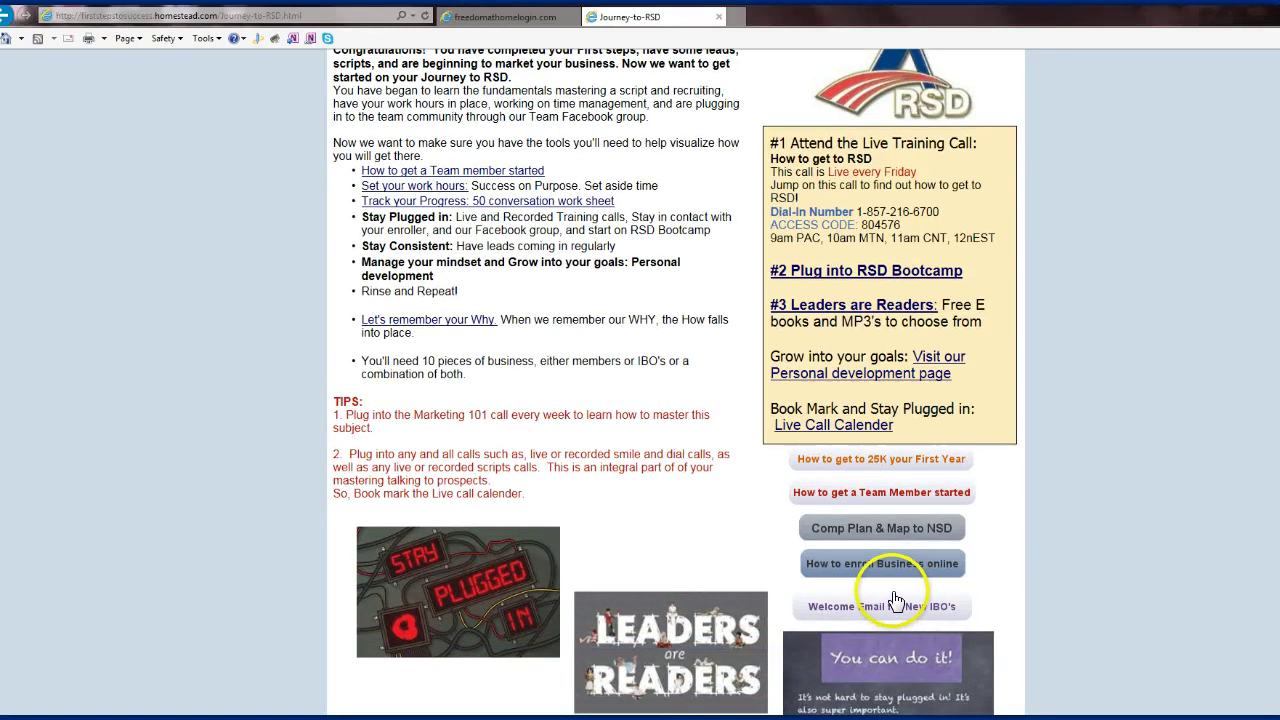
pyautogui.click(891, 608)
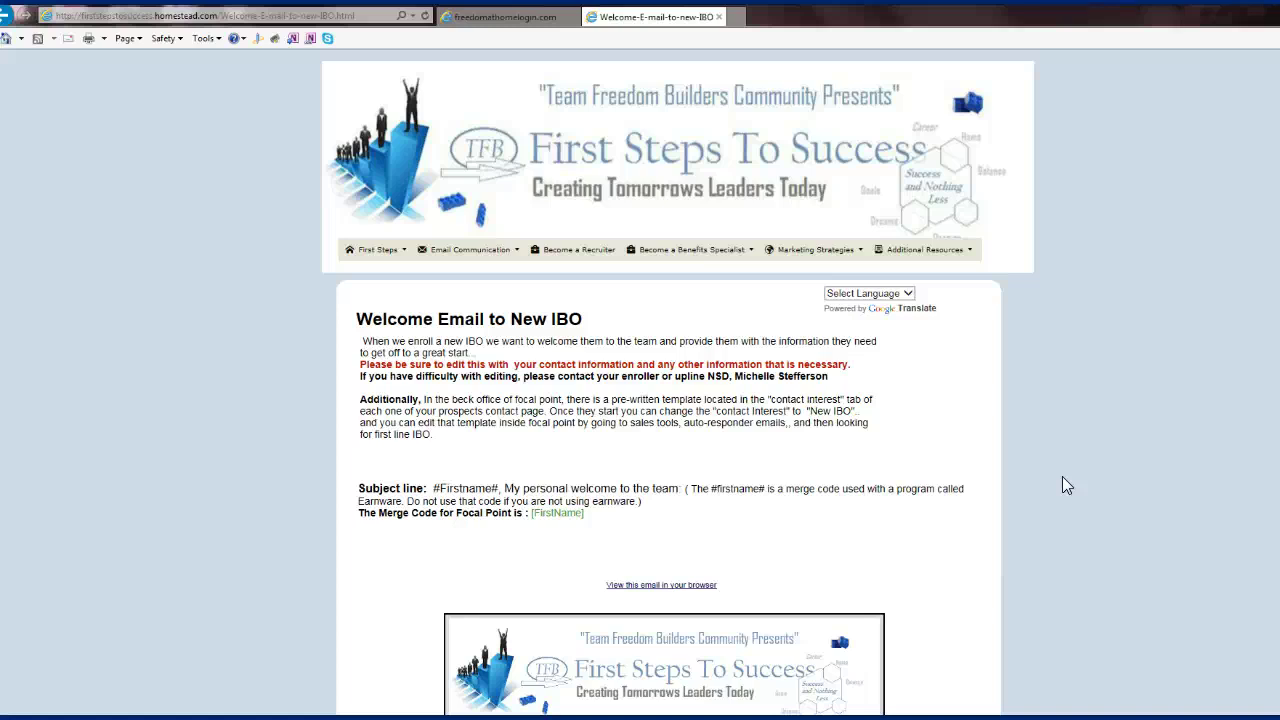
# Read the Welcome Email to New IBO page, covering the editing instructions, subject line, merge codes and full email template
pyautogui.click(1080, 455)
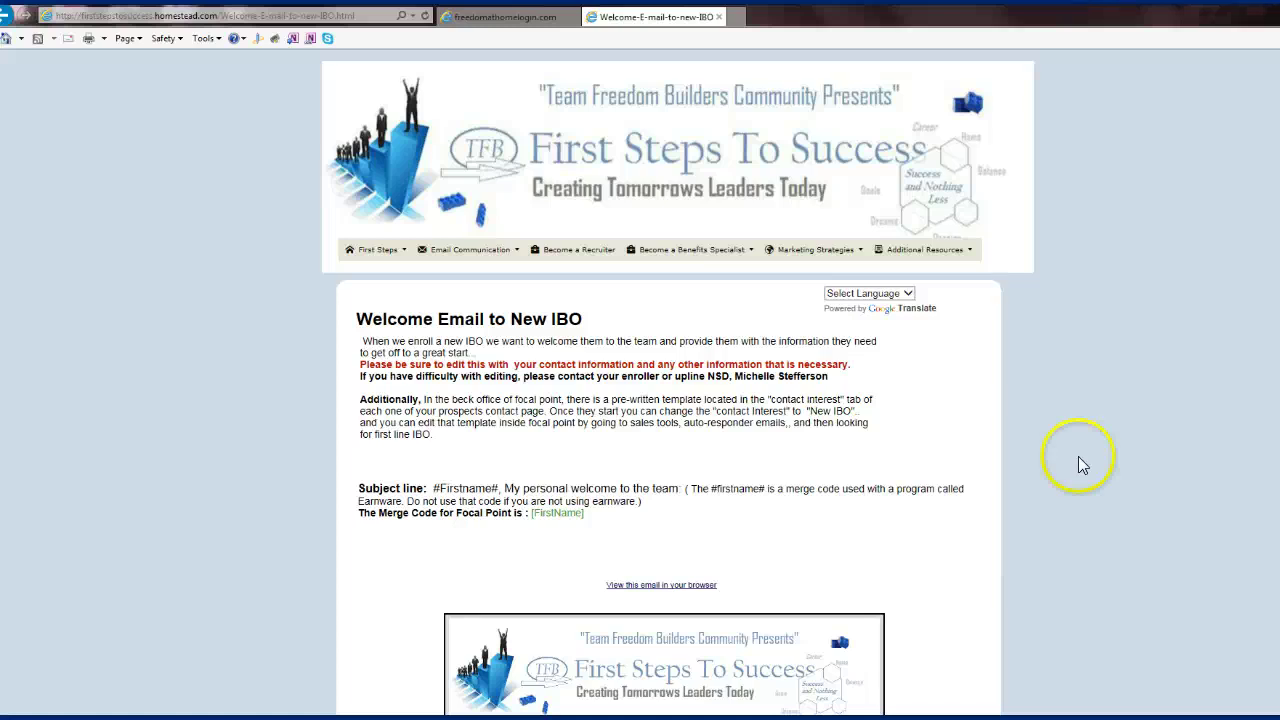
pyautogui.scroll(-3, 668, 400)
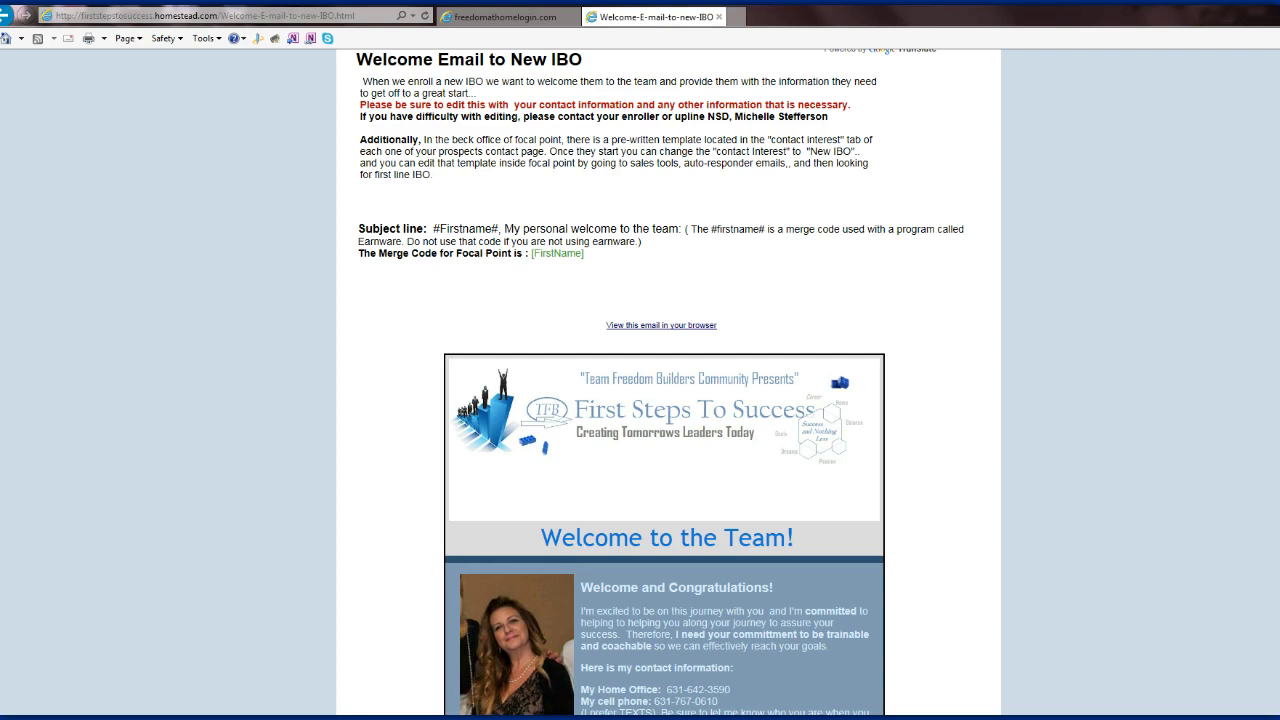
pyautogui.scroll(-3, 668, 380)
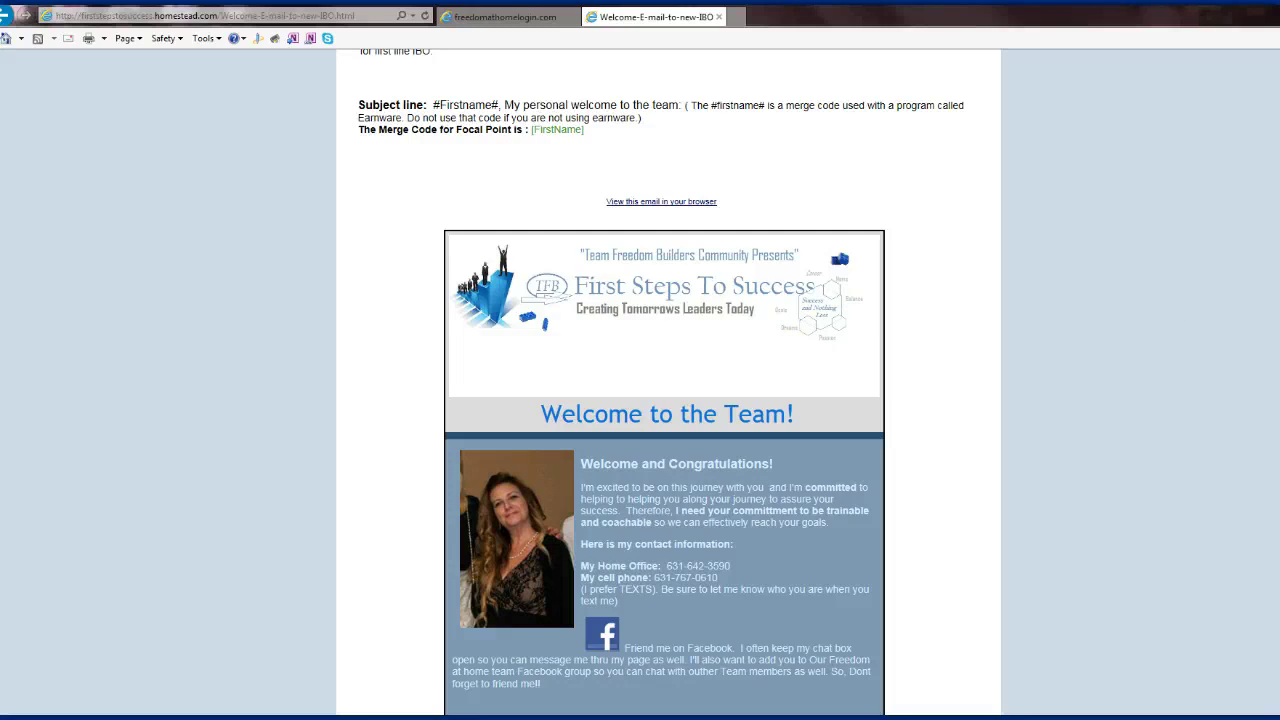
pyautogui.scroll(-4, 575, 330)
pyautogui.scroll(3, 575, 330)
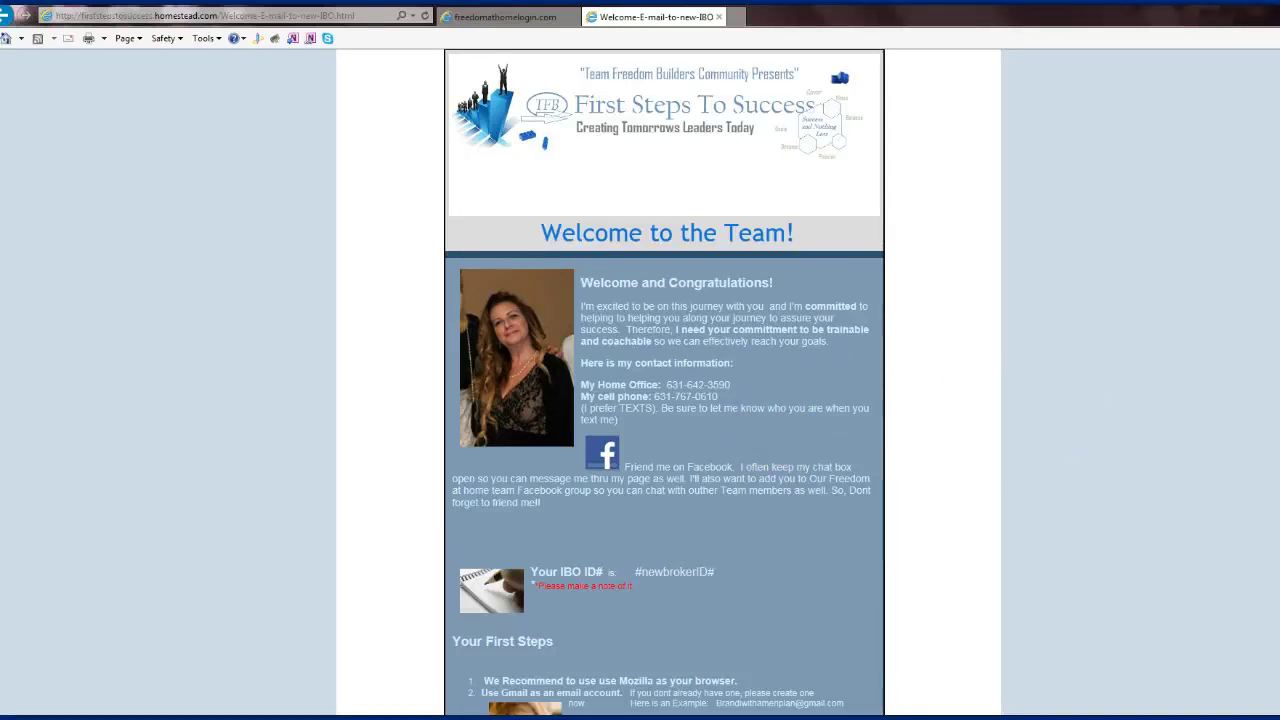
pyautogui.scroll(-3, 664, 380)
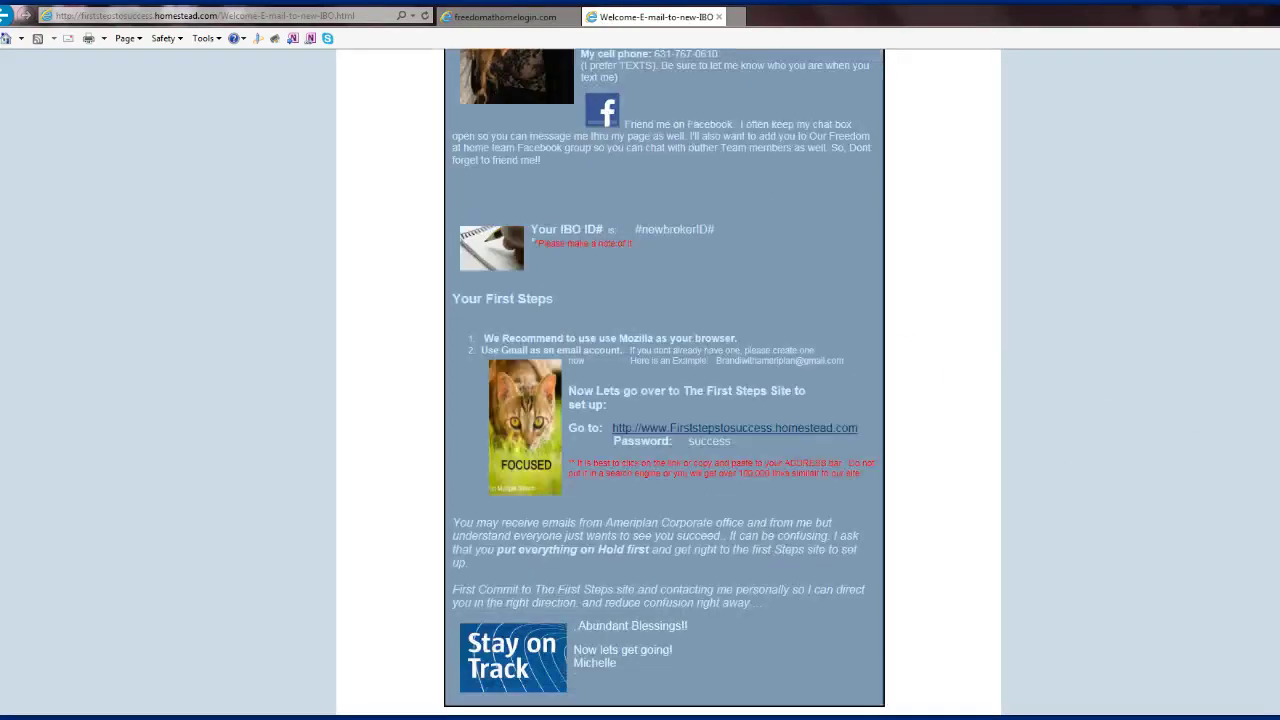
pyautogui.scroll(1, 698, 337)
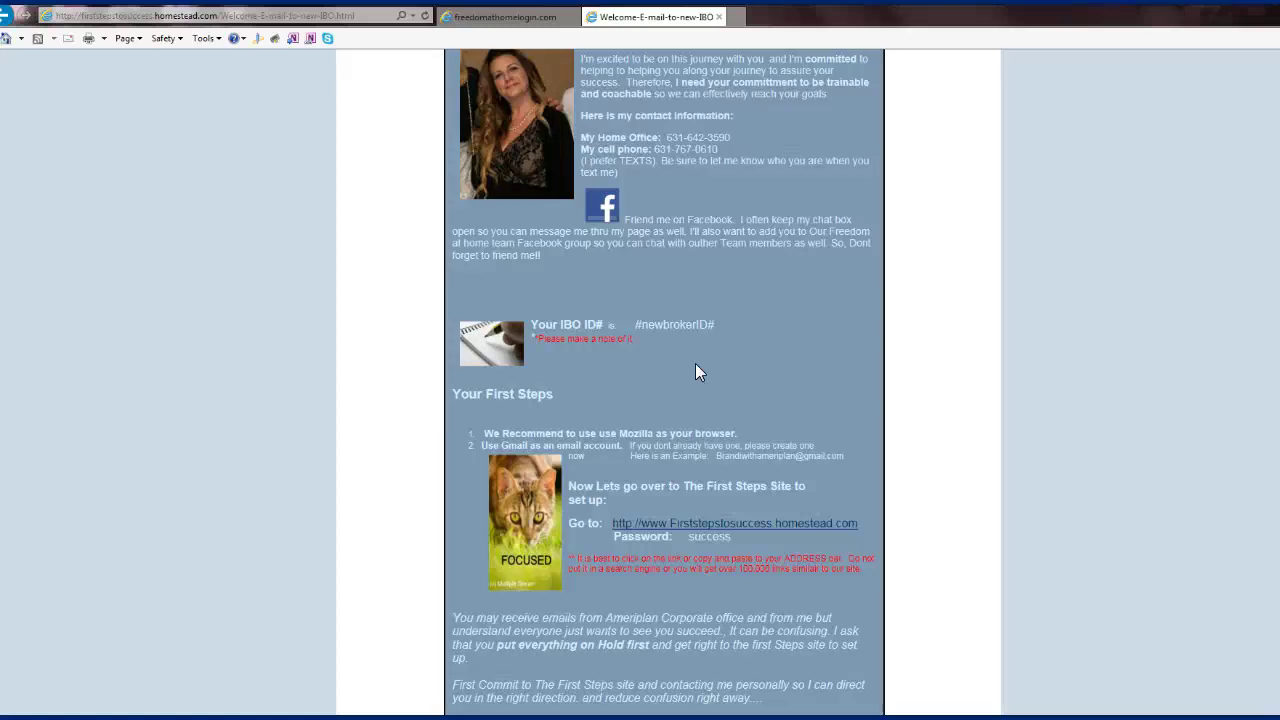
pyautogui.click(749, 349)
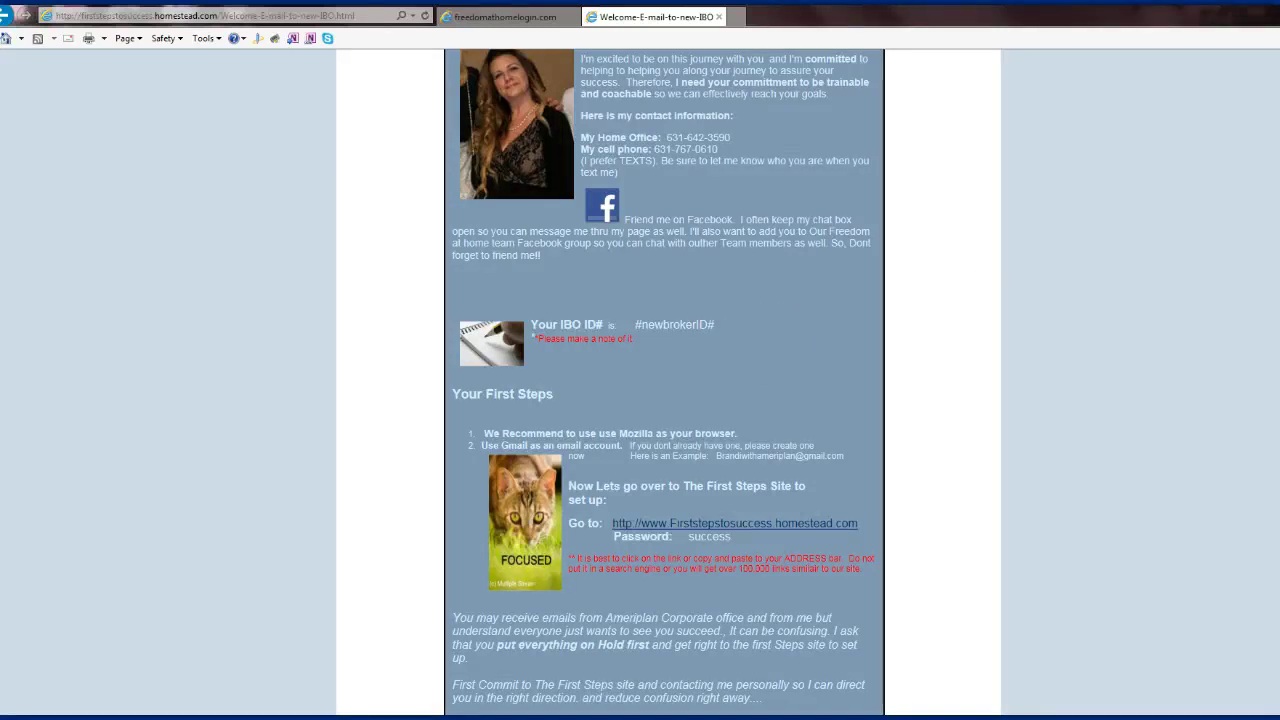
pyautogui.scroll(-3, 664, 380)
pyautogui.scroll(2, 664, 380)
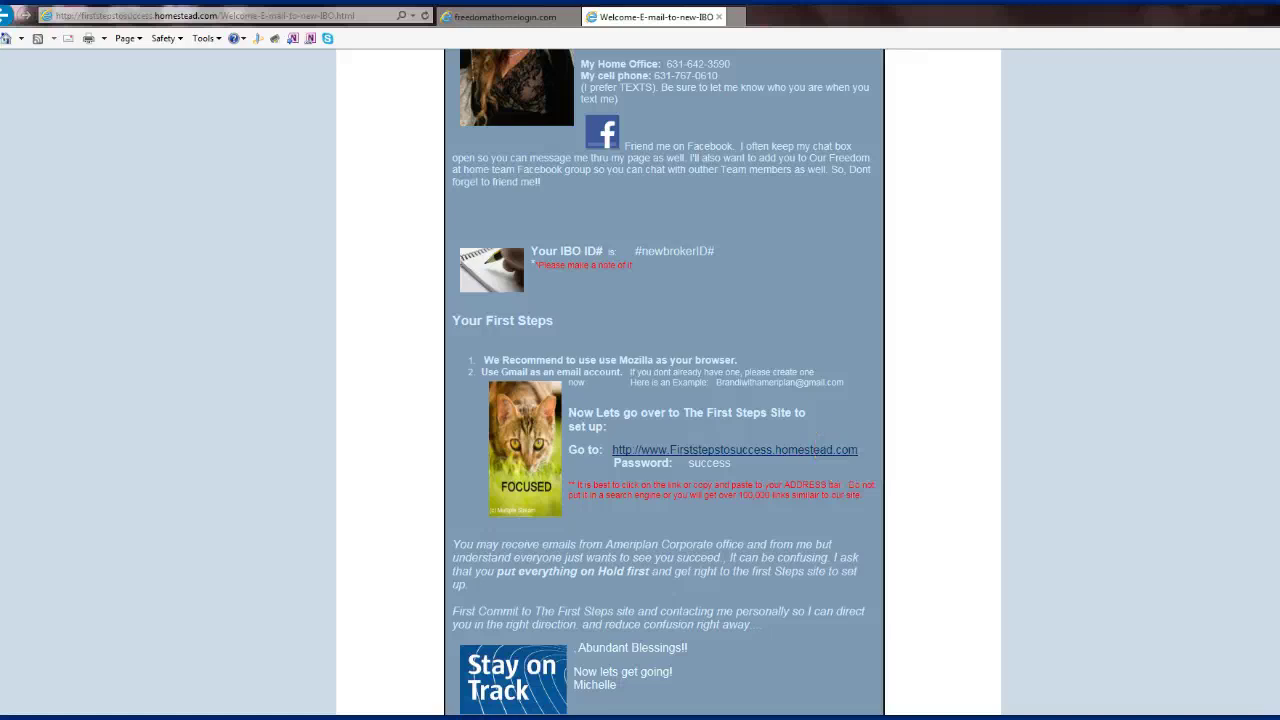
pyautogui.scroll(-3, 664, 380)
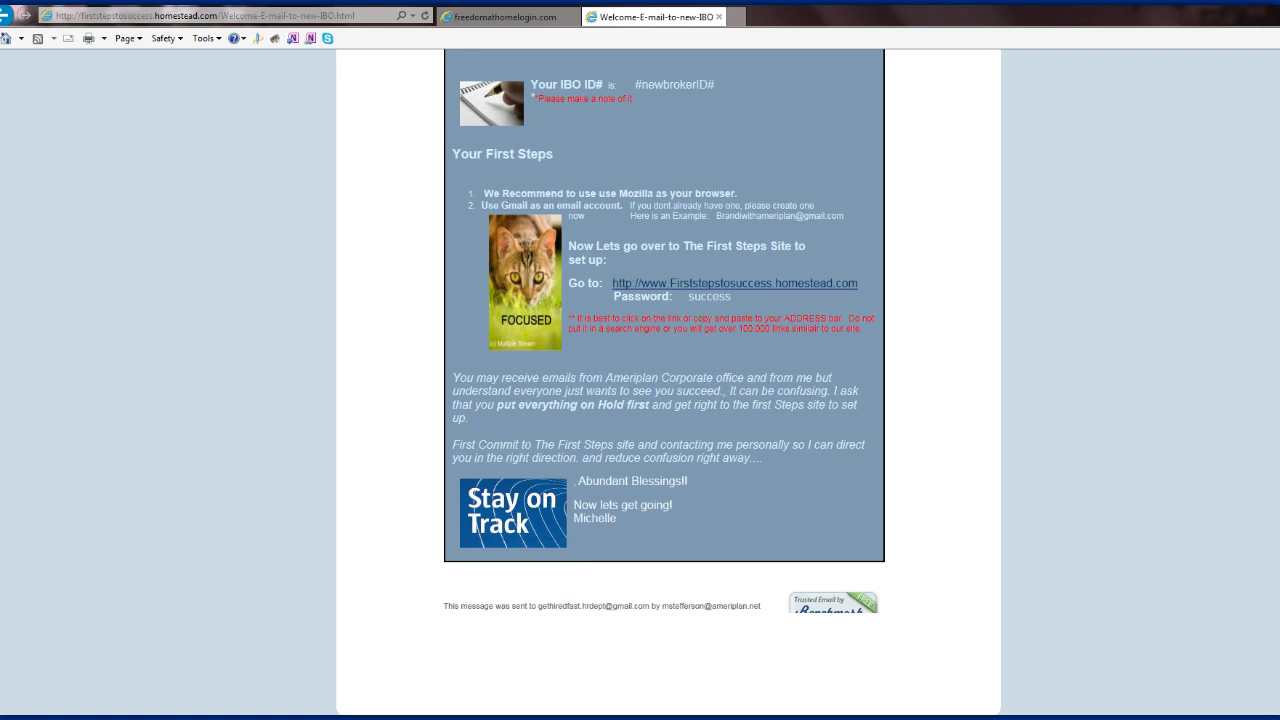
pyautogui.scroll(5, 664, 380)
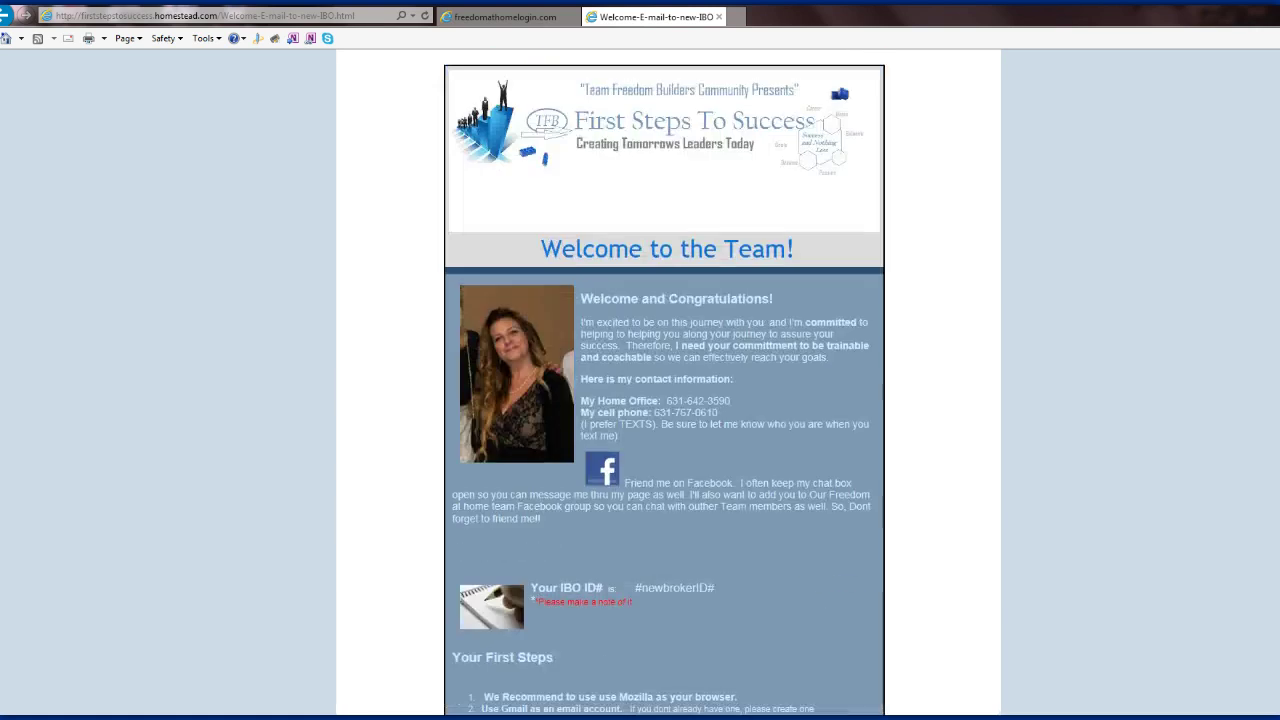
pyautogui.scroll(1, 664, 380)
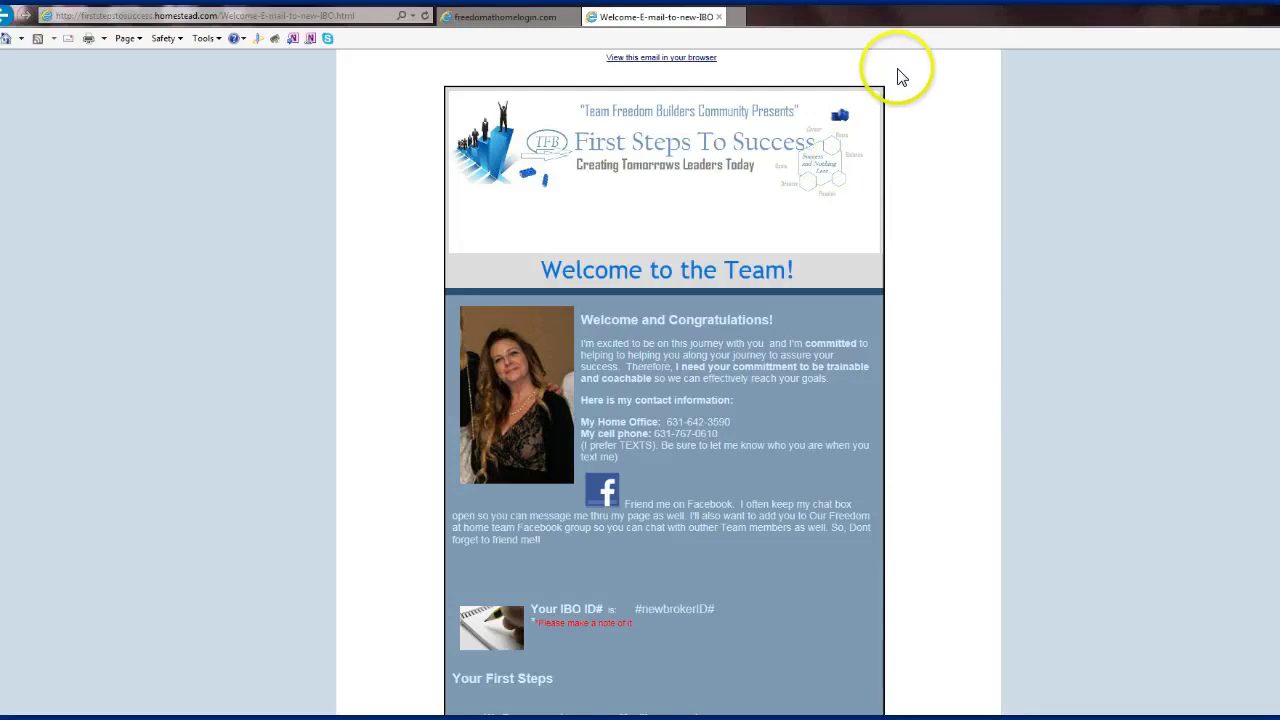
# Copy the entire welcome email template, from its header banner through the closing signature
pyautogui.moveTo(899, 76); pyautogui.dragTo(663, 594)
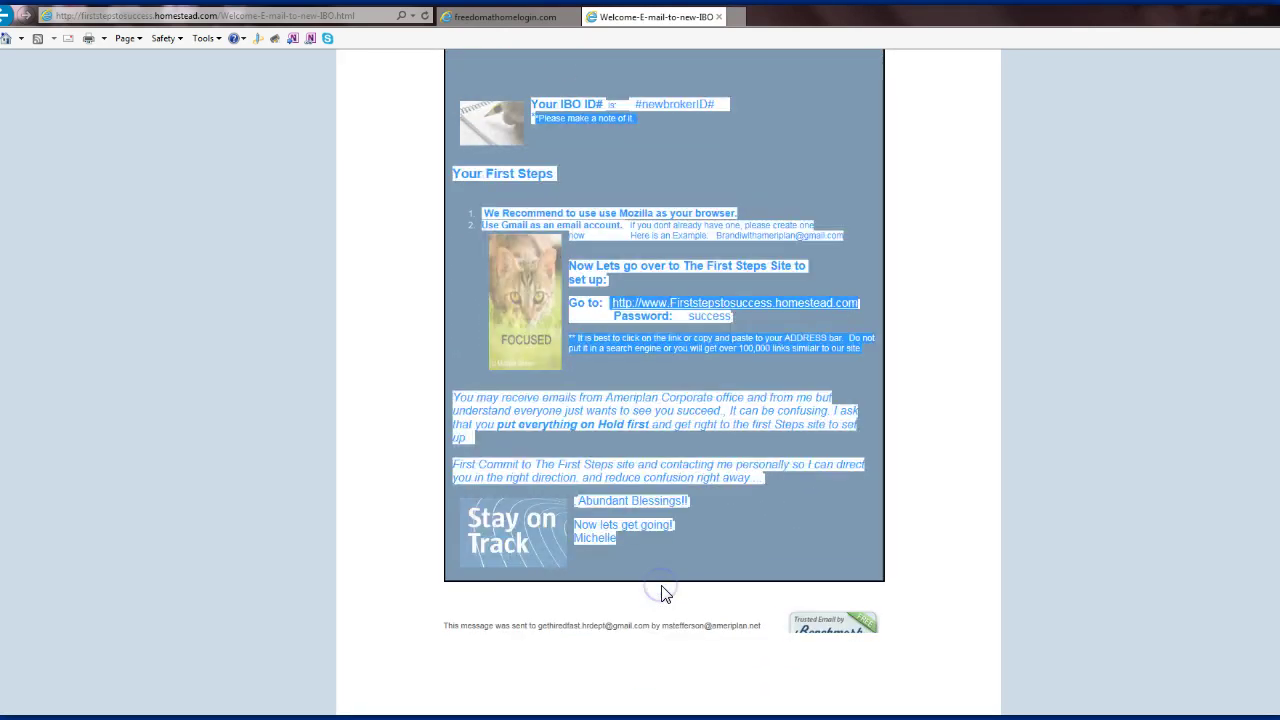
pyautogui.rightClick(596, 505)
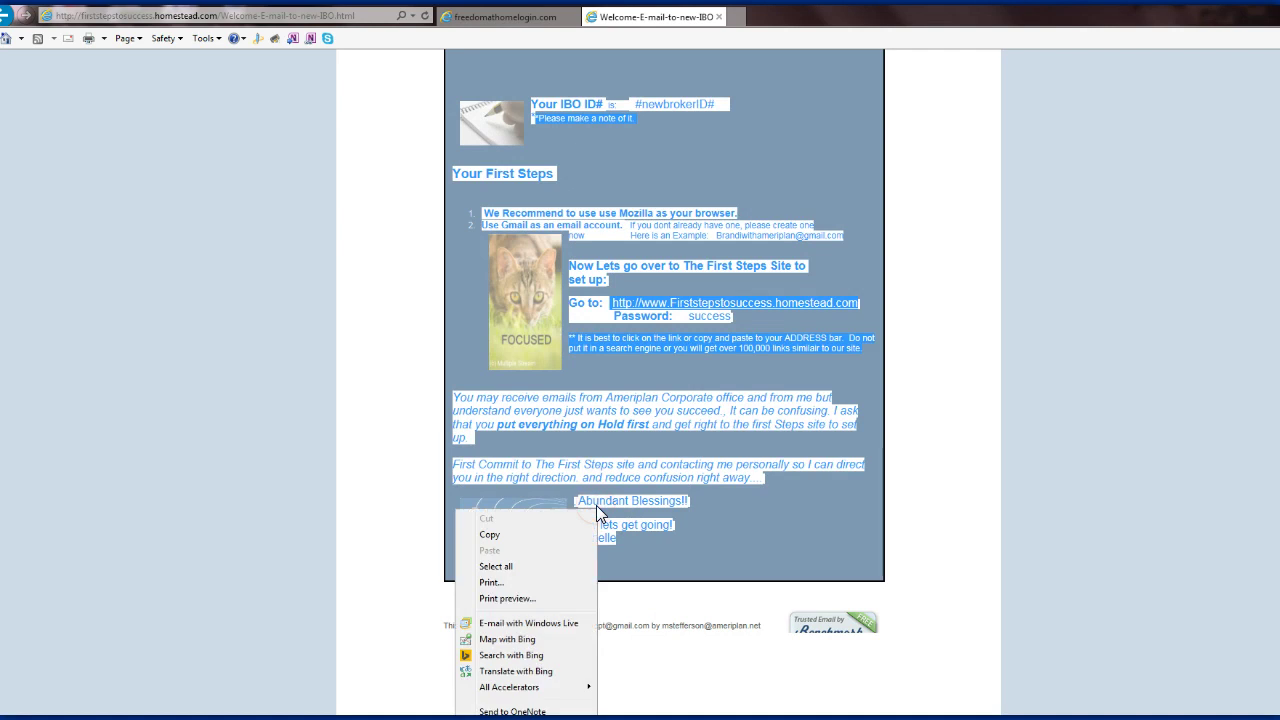
pyautogui.click(495, 534)
# Switch to the open freedomathomelogin.com page and go to its Sales Tools
pyautogui.click(490, 17)
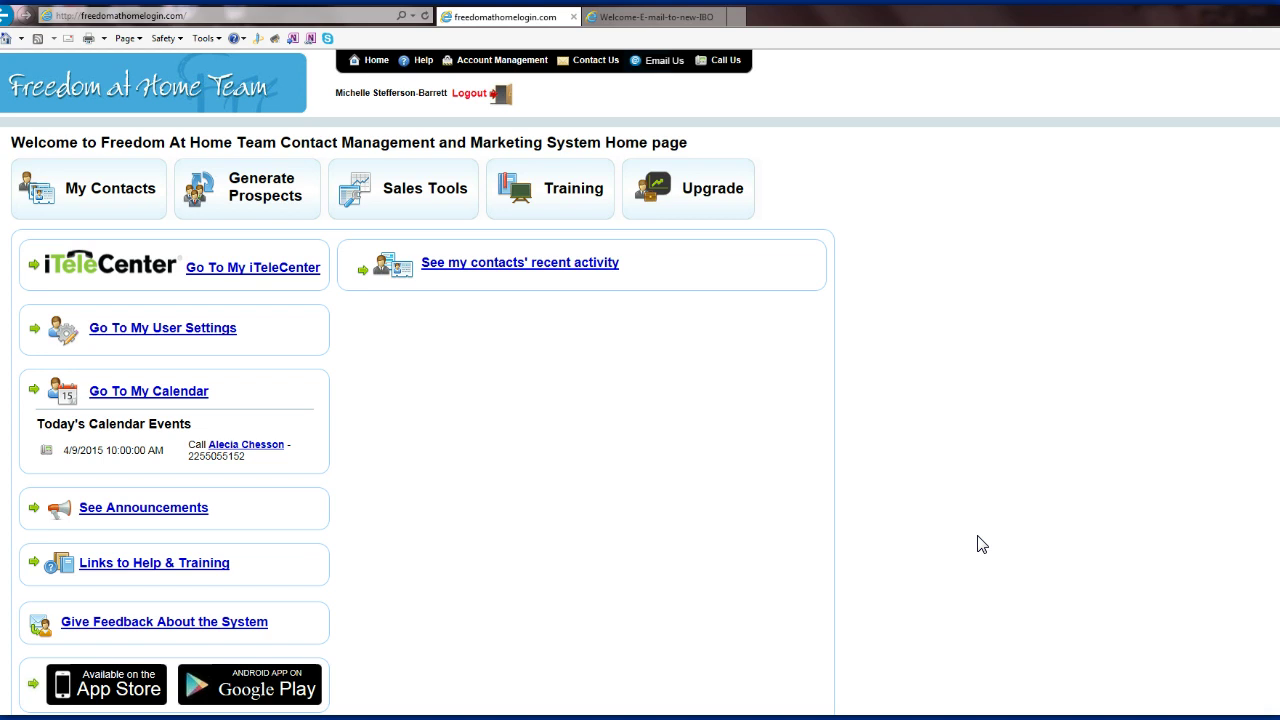
pyautogui.click(404, 205)
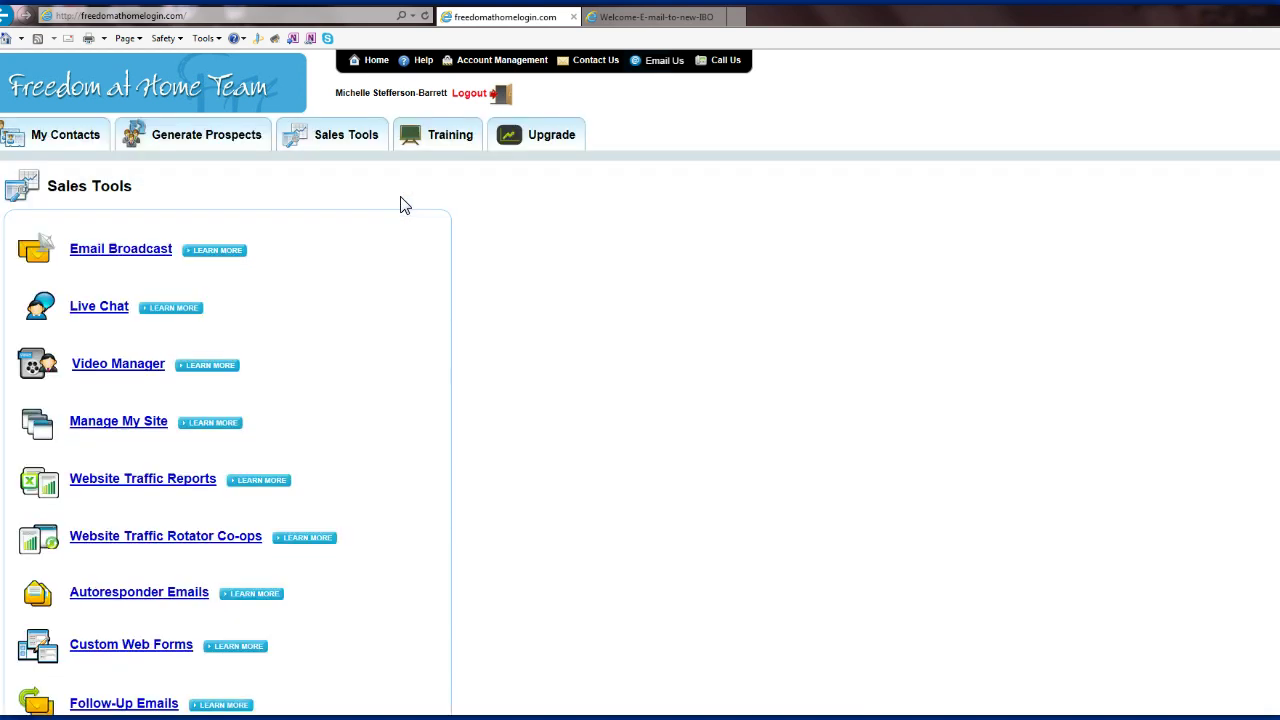
pyautogui.scroll(-3, 234, 634)
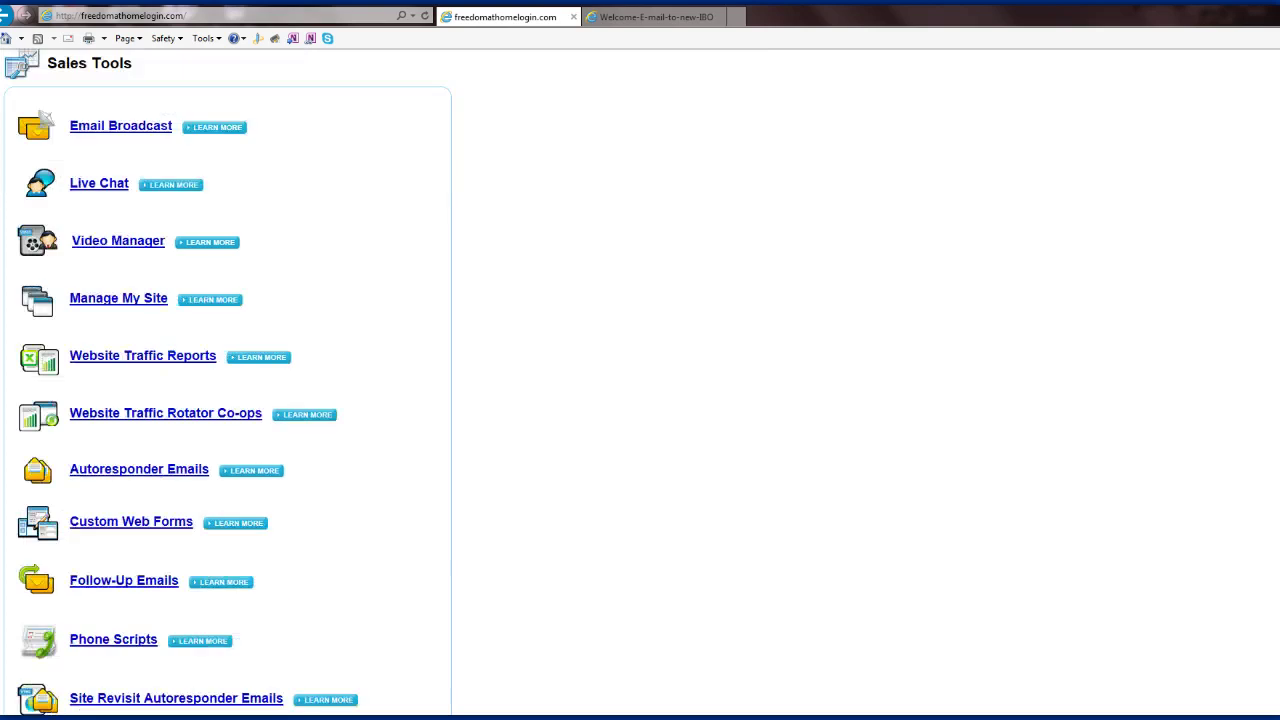
pyautogui.click(128, 530)
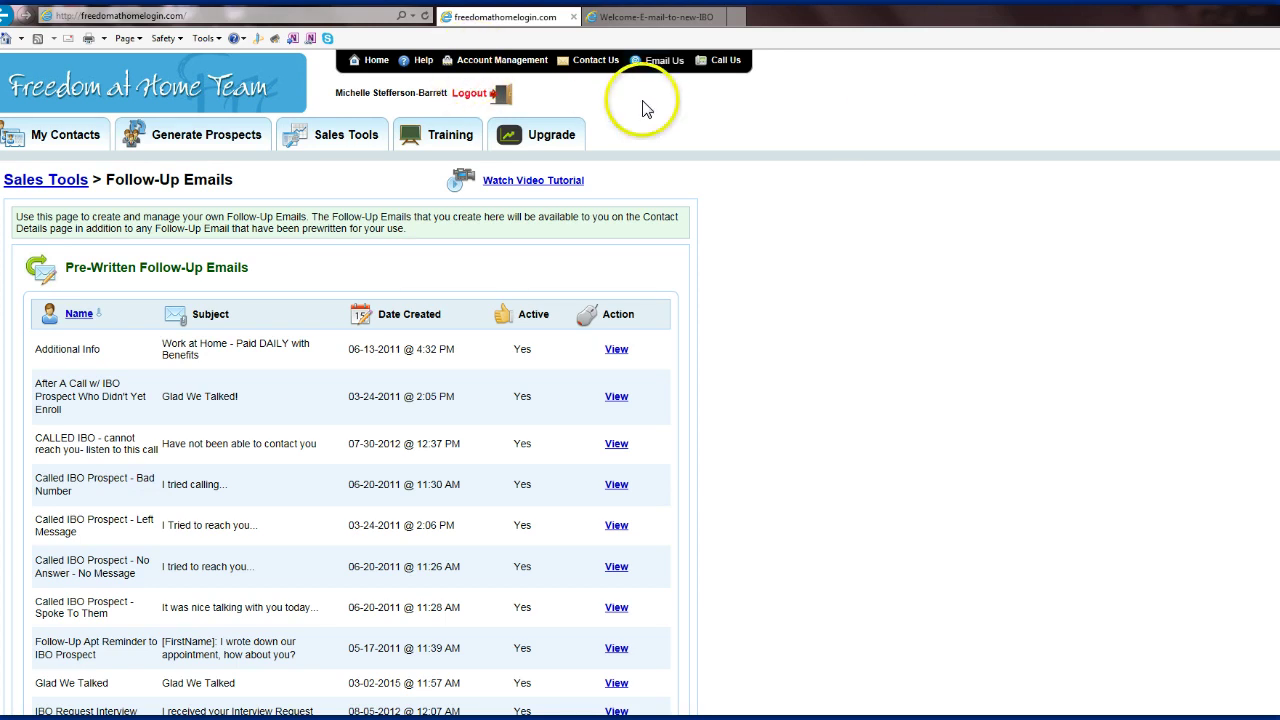
pyautogui.click(335, 140)
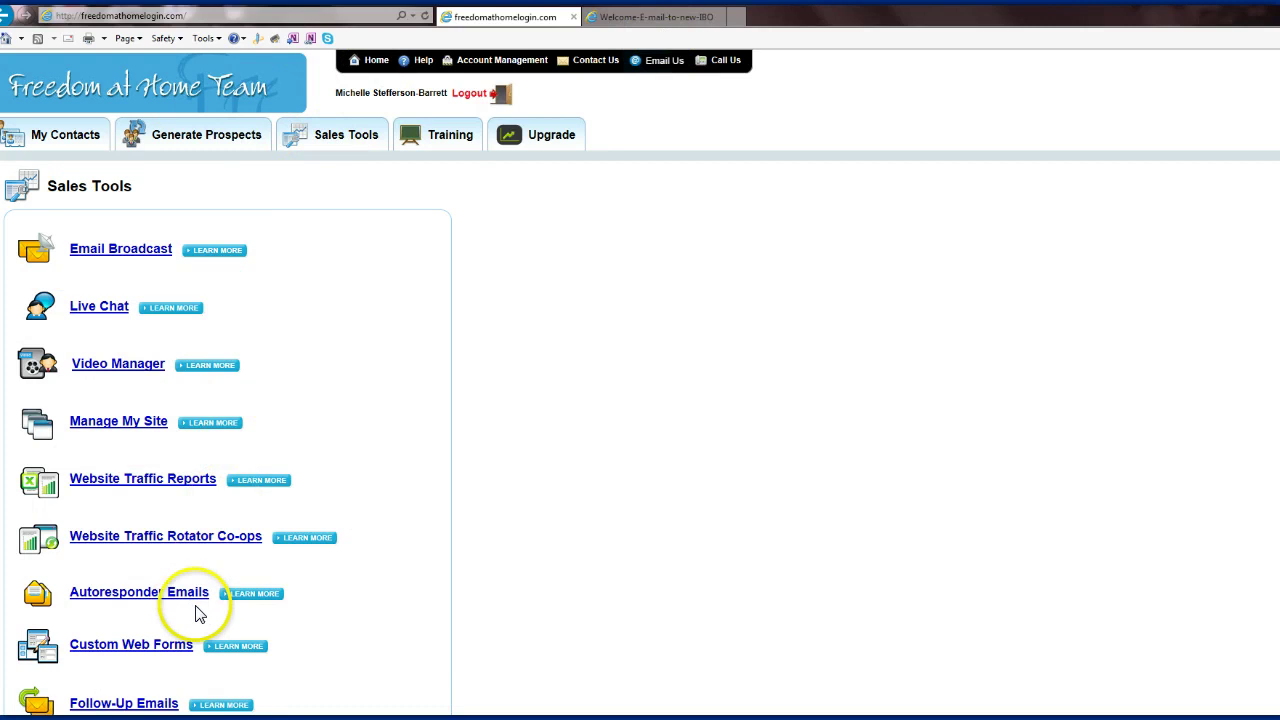
# Open the day 0 message "Welcome to Ameriplan!" in the My 1st Level IBOs autoresponder campaign for editing
pyautogui.click(165, 593)
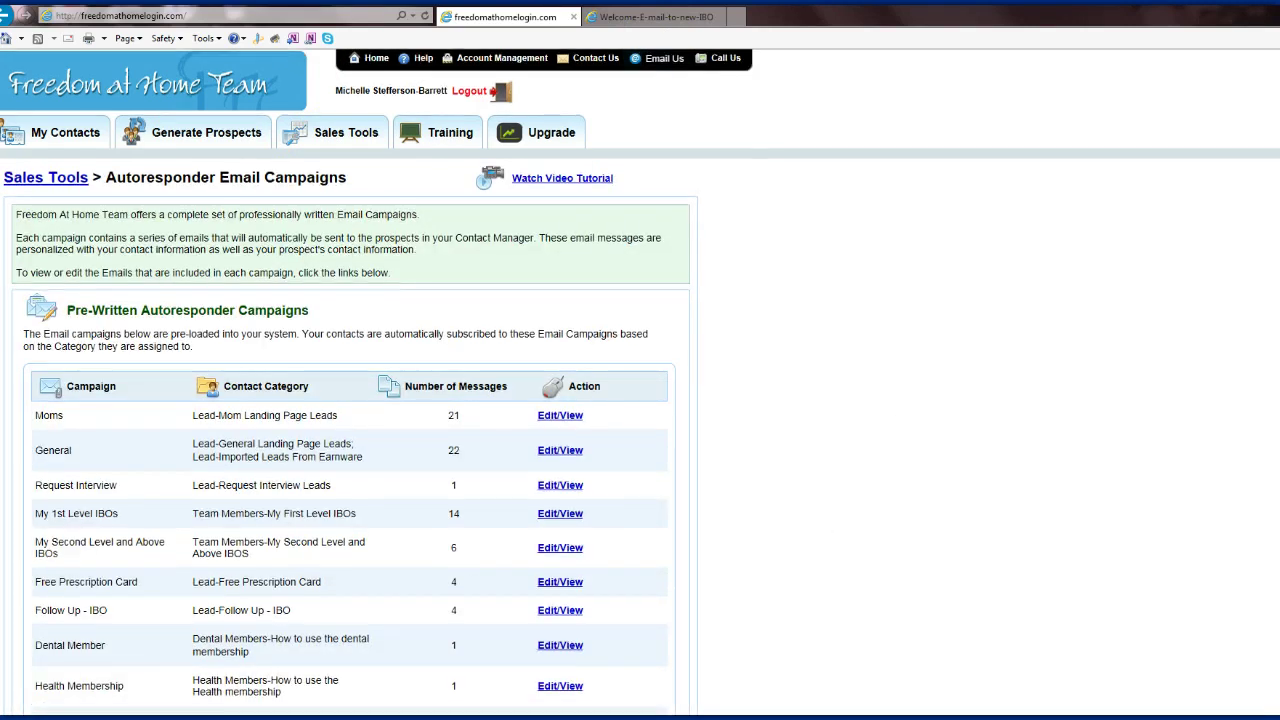
pyautogui.scroll(-3, 640, 380)
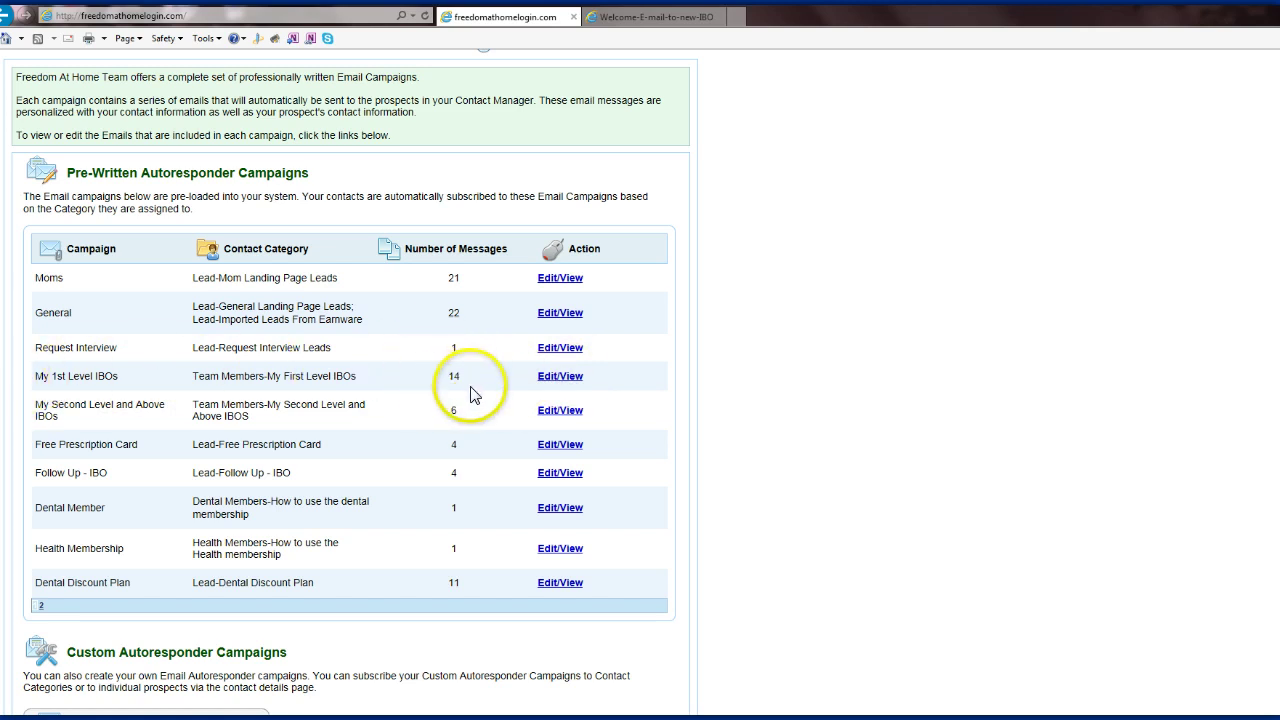
pyautogui.click(560, 380)
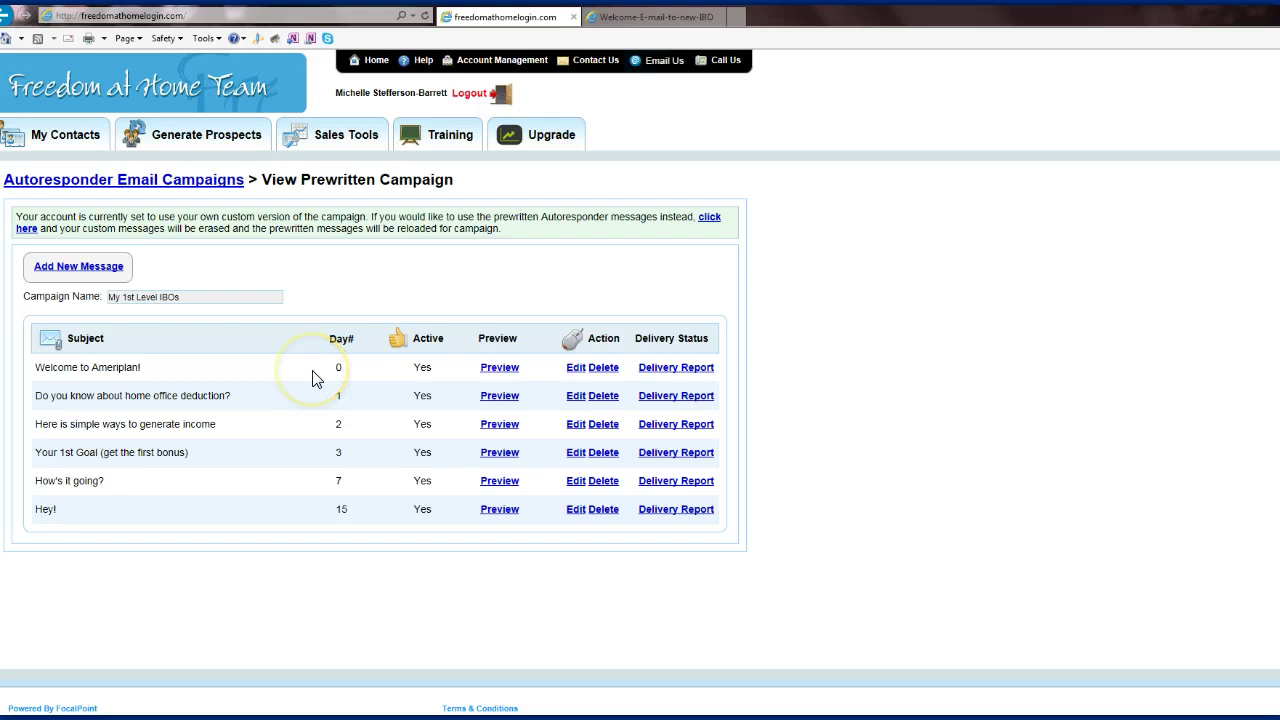
pyautogui.click(575, 368)
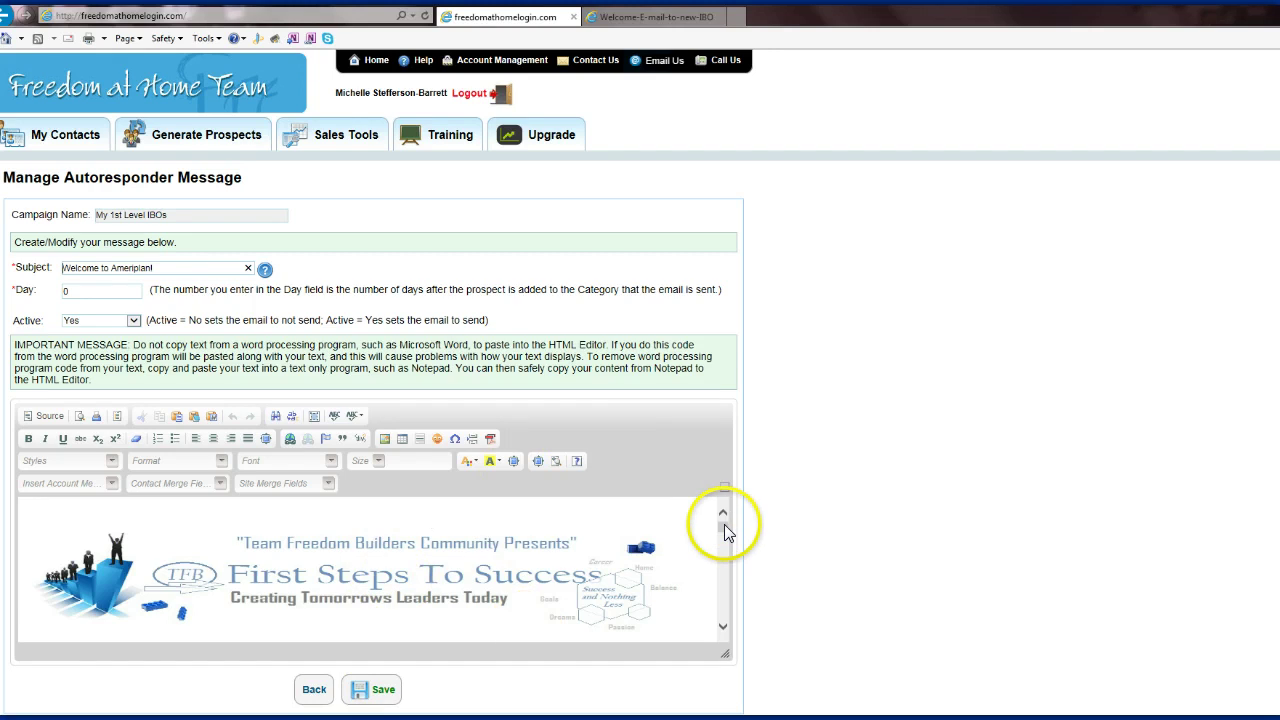
# Place the insertion point above the "First Steps To Success" banner in the message body
pyautogui.moveTo(723, 522)
pyautogui.mouseDown()
pyautogui.moveTo(714, 603)
pyautogui.moveTo(721, 521)
pyautogui.mouseUp()
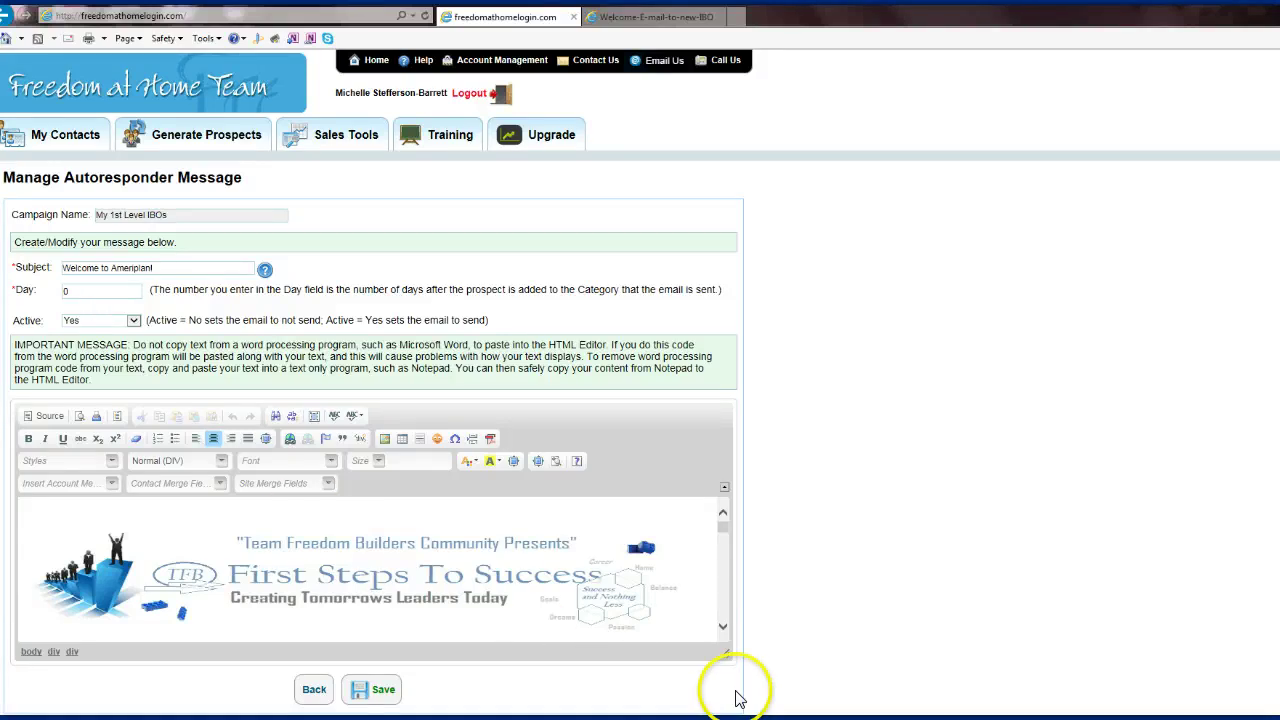
pyautogui.click(370, 511)
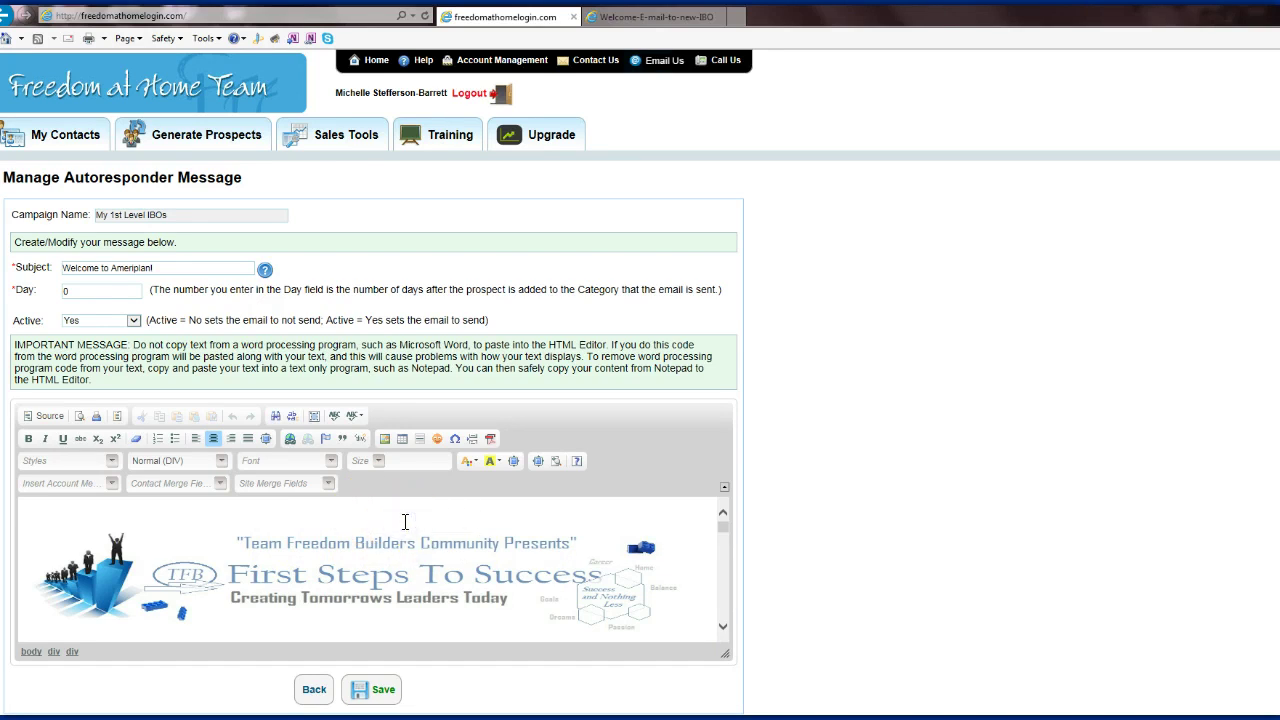
pyautogui.click(399, 510)
pyautogui.moveTo(276, 718)
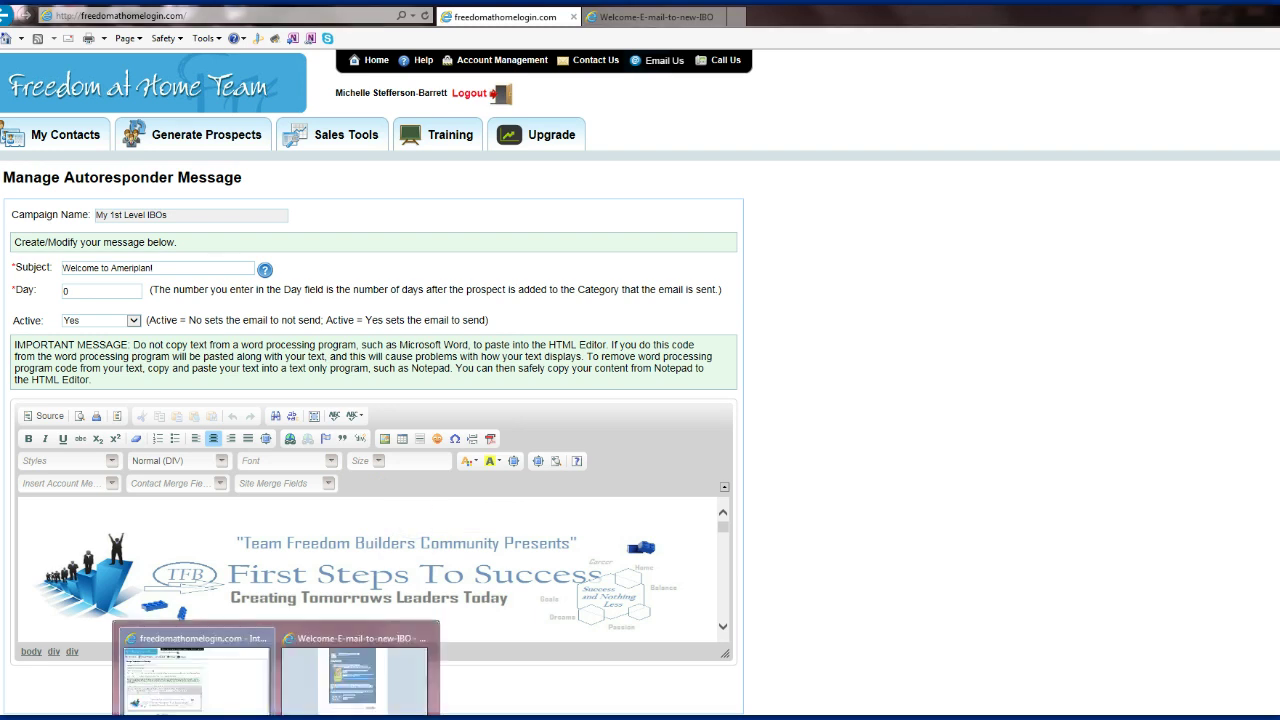
pyautogui.click(348, 511)
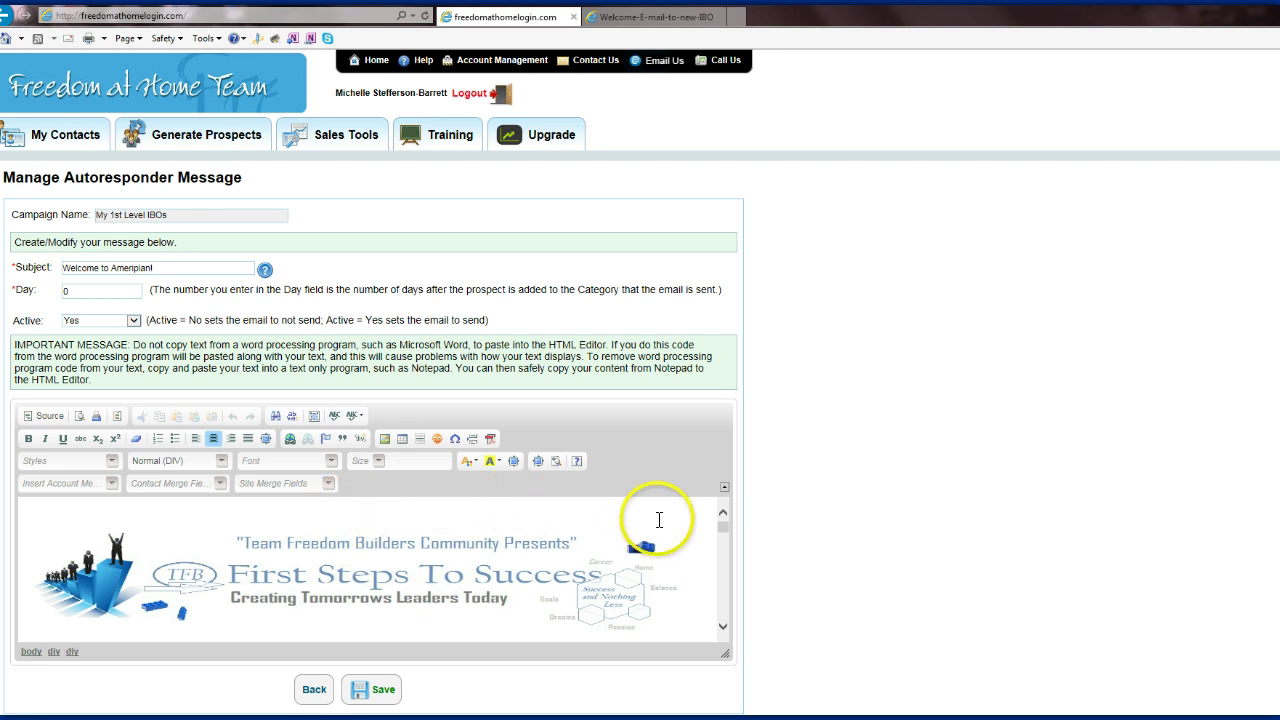
# Try to paste the copied template below the bordered welcome section that ends with "Now lets get going!"
pyautogui.click(723, 537)
pyautogui.moveTo(720, 532); pyautogui.dragTo(725, 558)
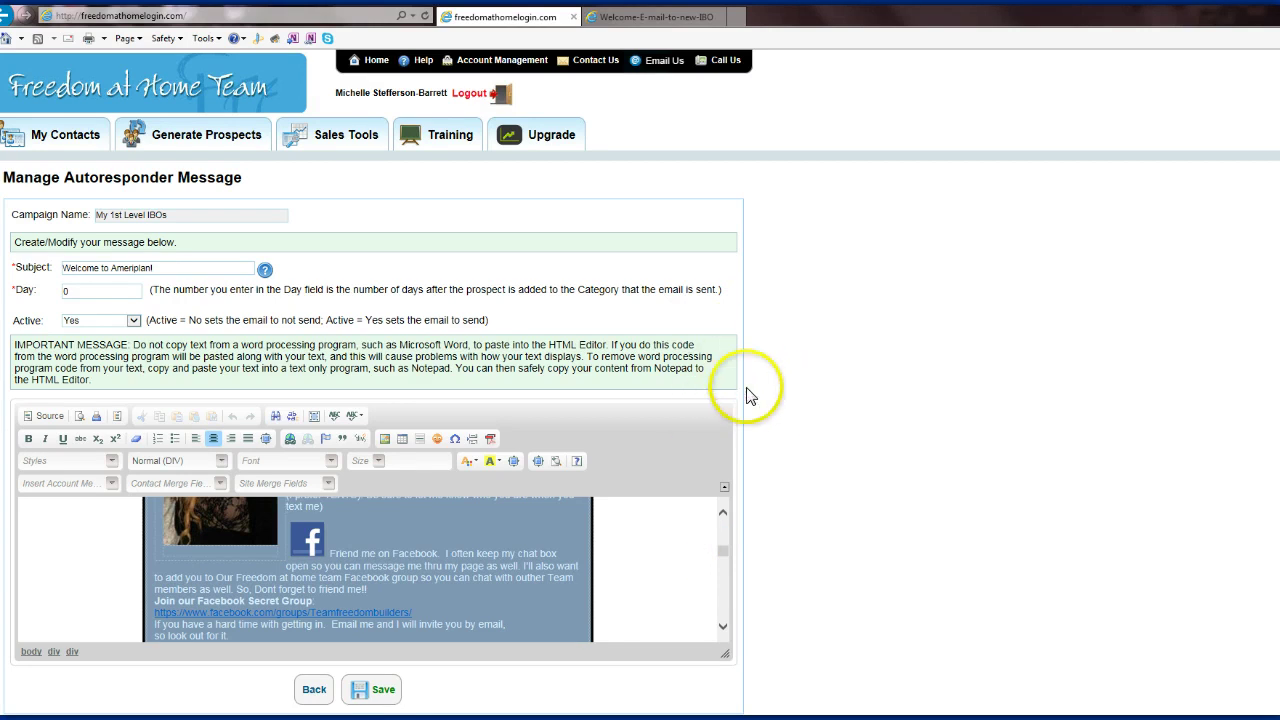
pyautogui.rightClick(763, 425)
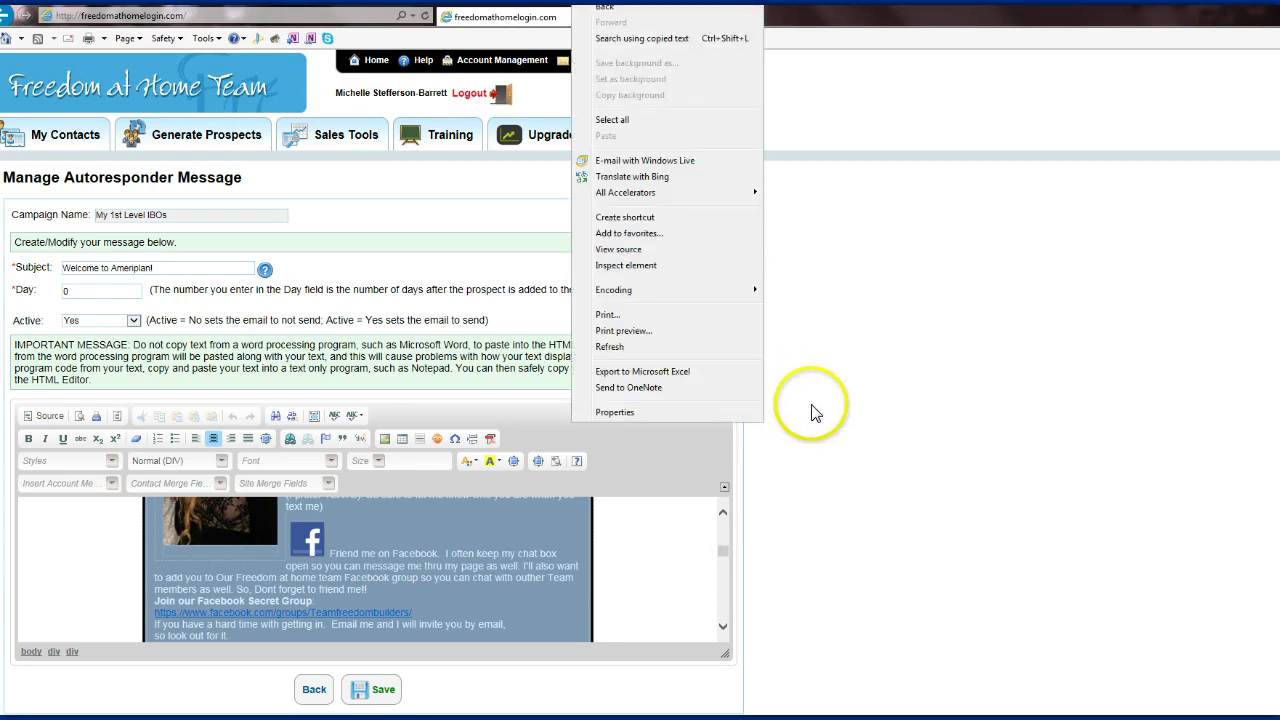
pyautogui.click(808, 409)
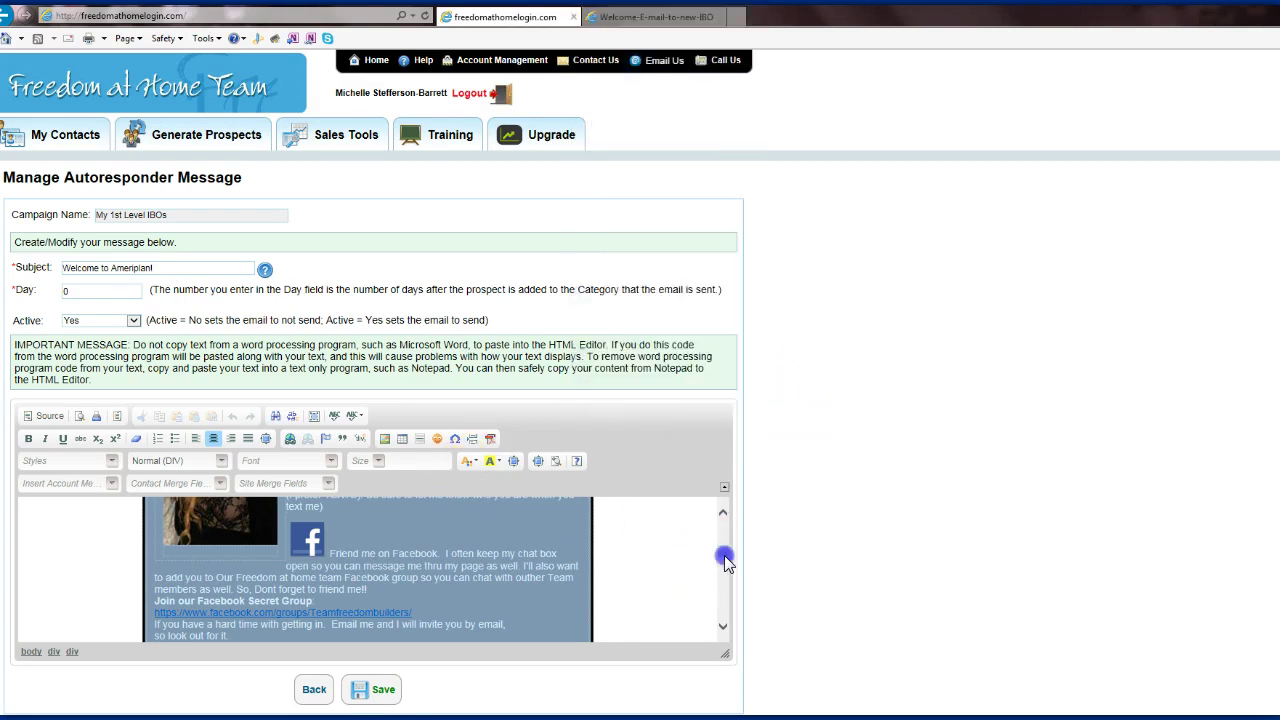
pyautogui.moveTo(724, 555); pyautogui.dragTo(726, 517)
pyautogui.click(726, 628)
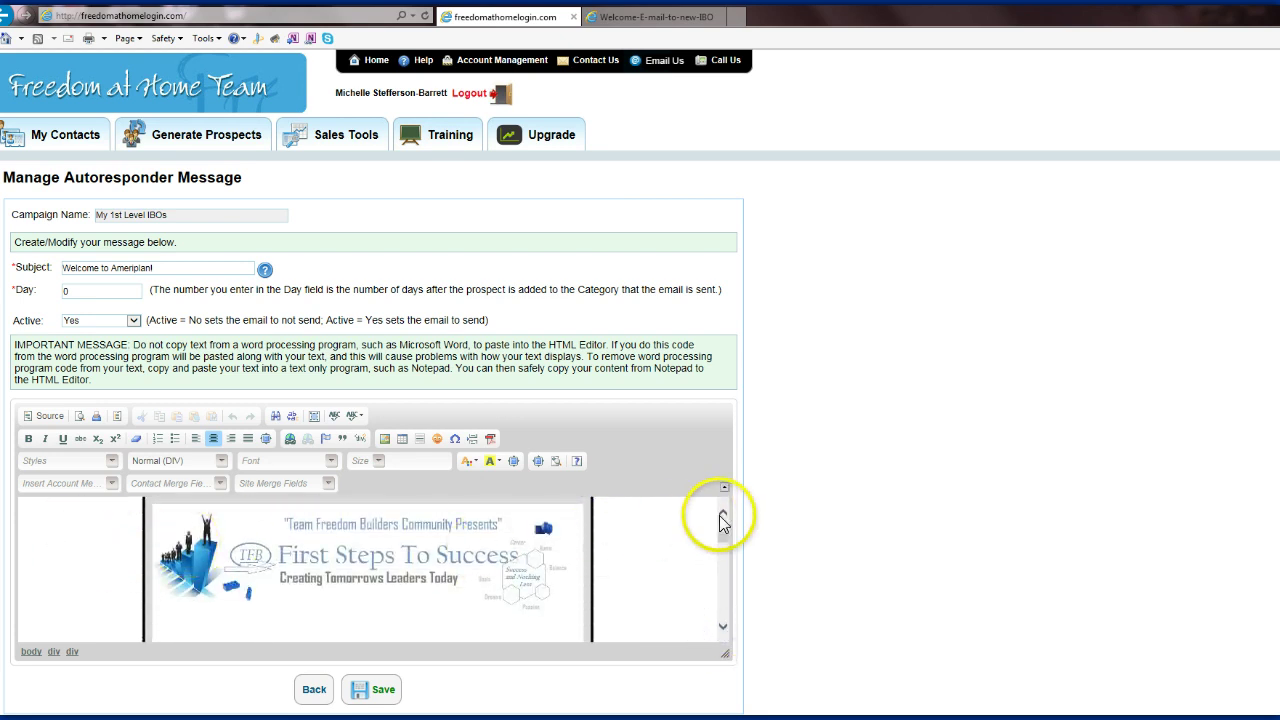
pyautogui.moveTo(723, 542); pyautogui.dragTo(723, 577)
pyautogui.rightClick(148, 583)
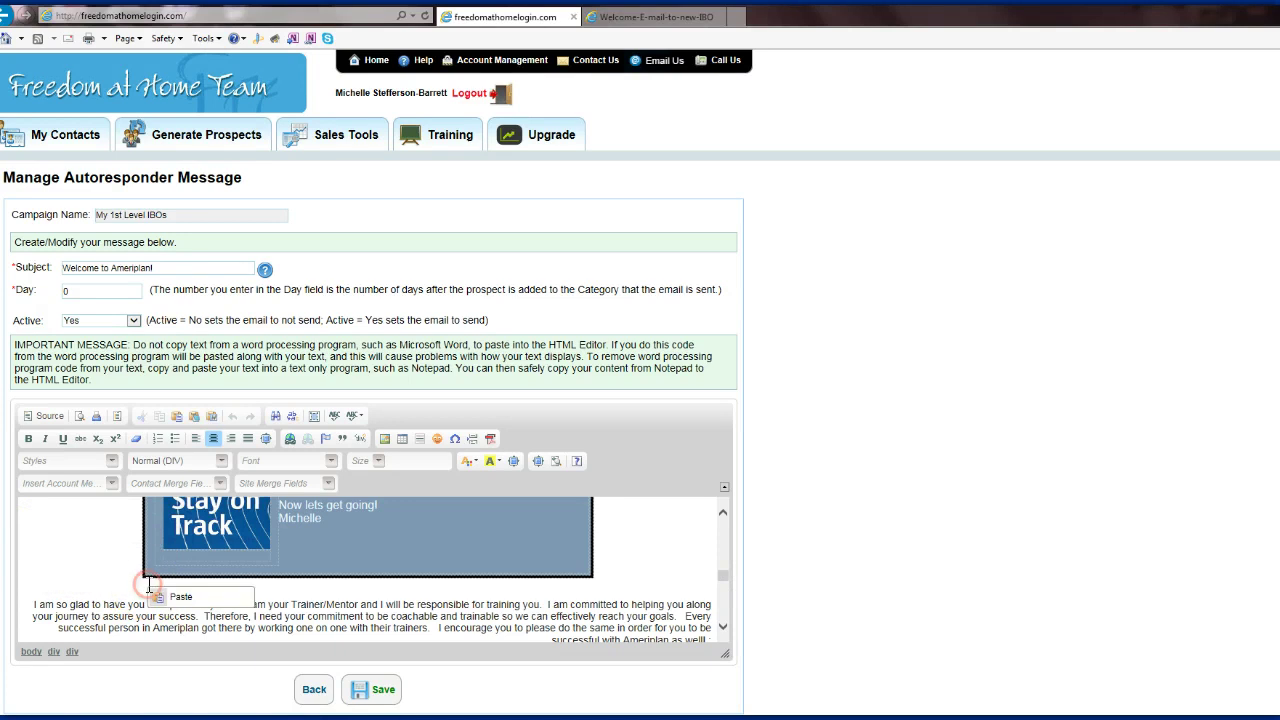
pyautogui.click(175, 596)
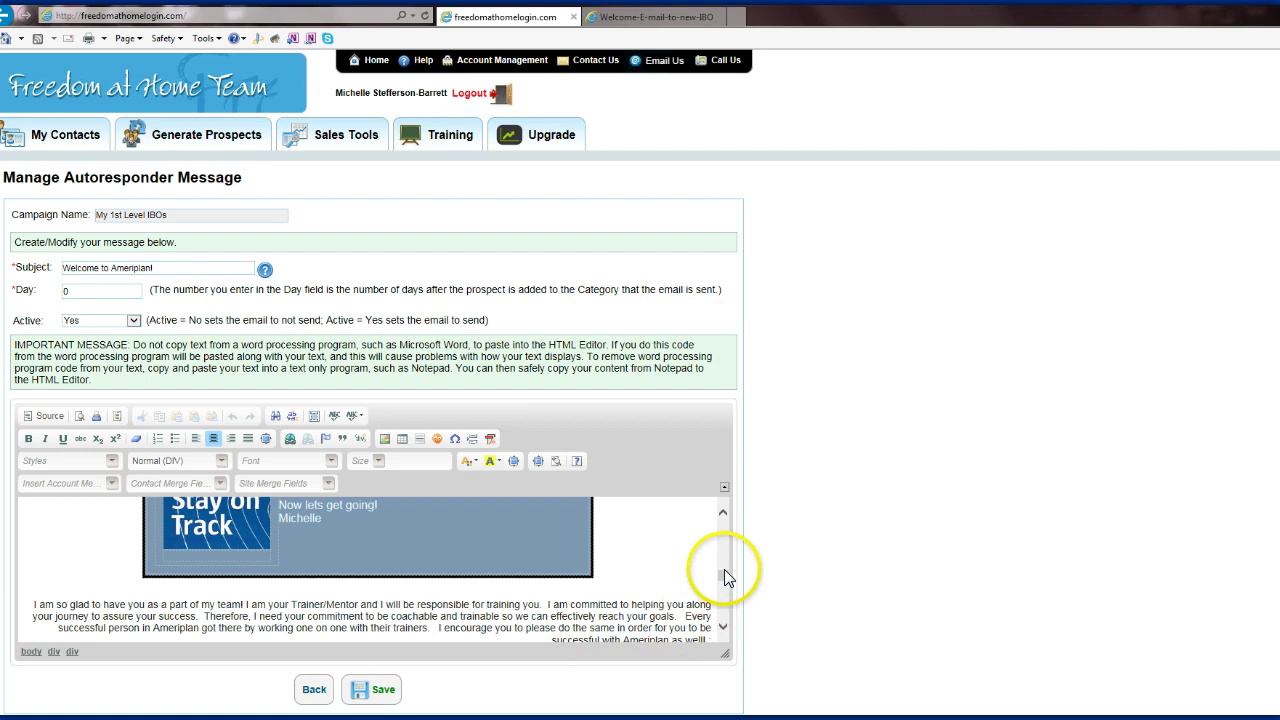
pyautogui.moveTo(723, 576); pyautogui.dragTo(727, 522)
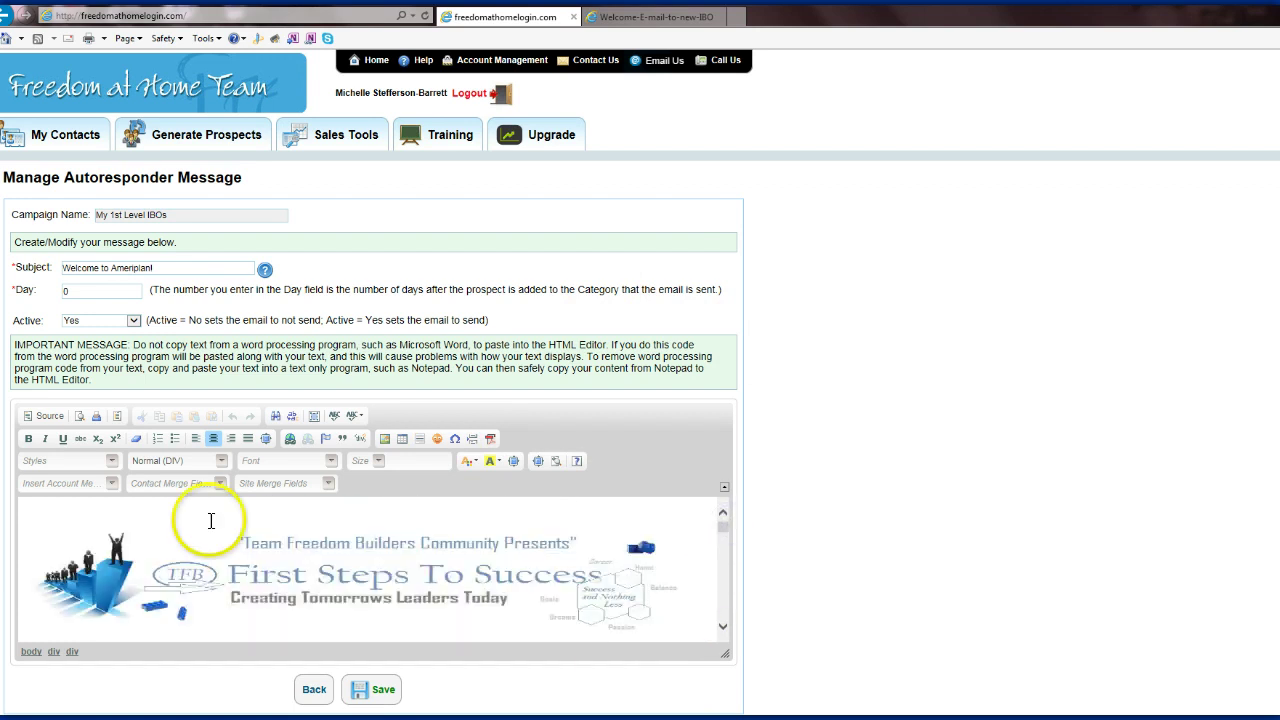
# Try to remove the portrait photo beside the contact information in the message body
pyautogui.click(420, 601)
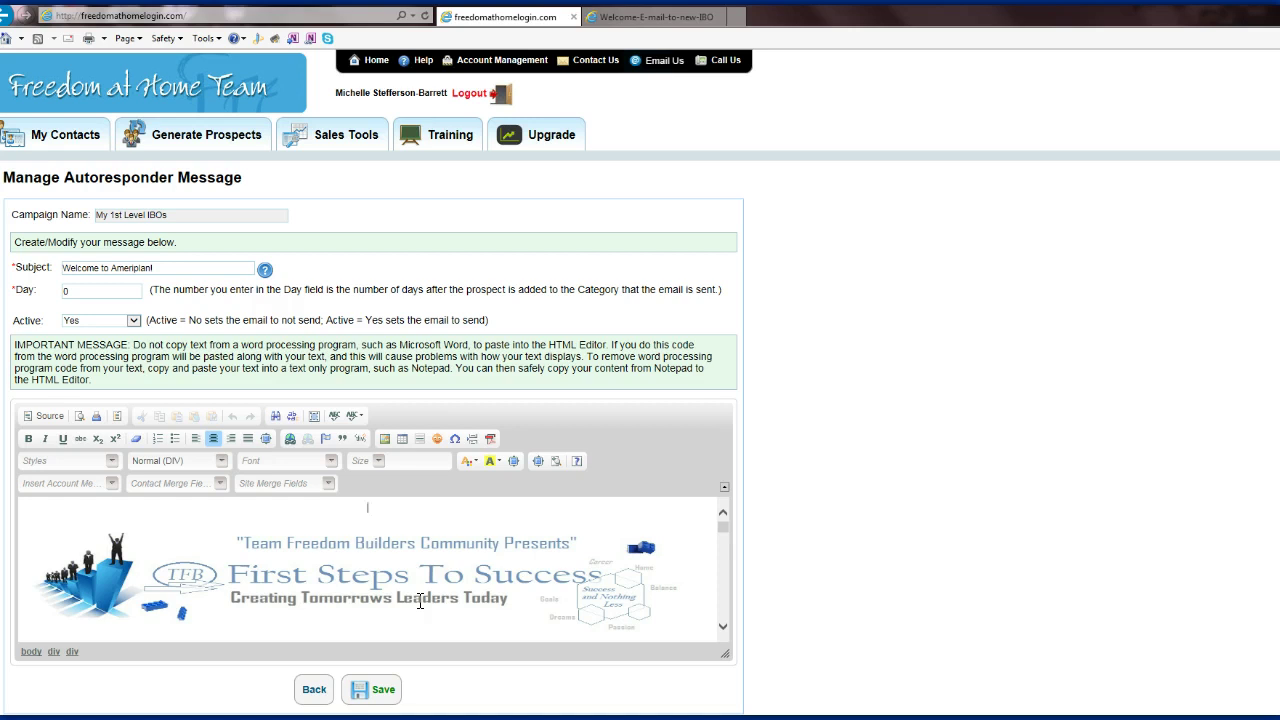
pyautogui.click(723, 627)
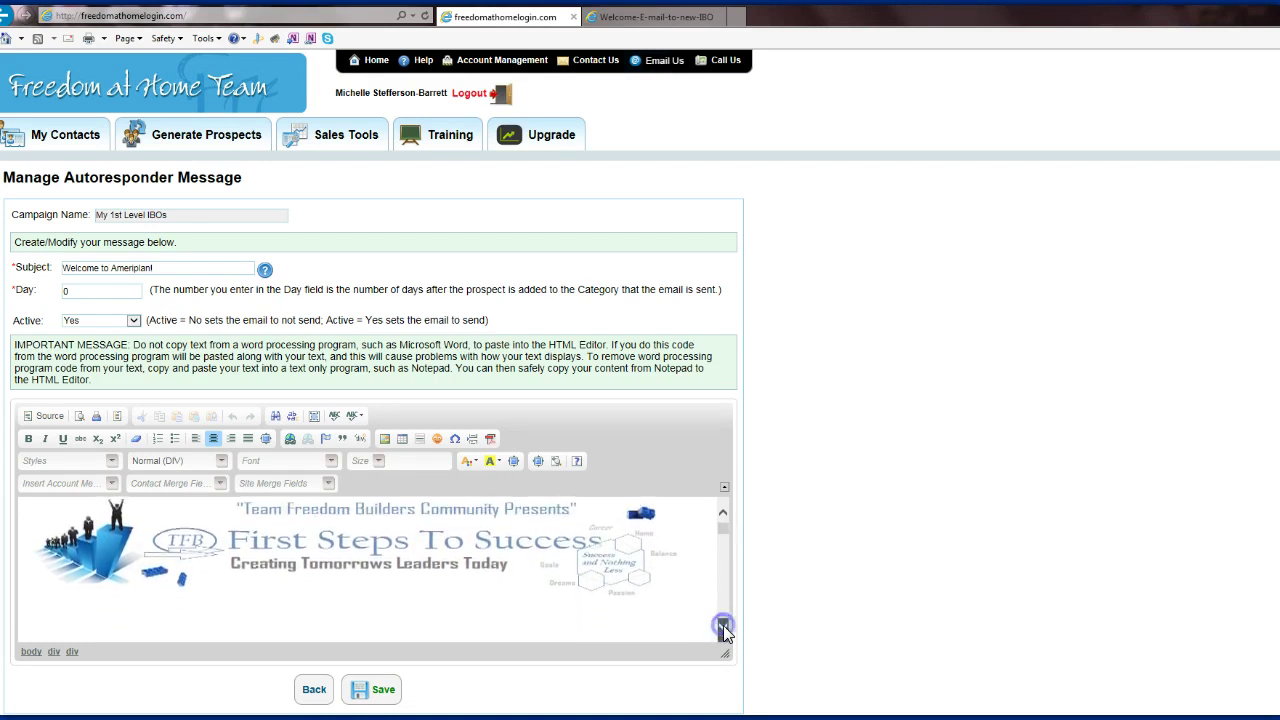
pyautogui.click(723, 537)
pyautogui.click(723, 537)
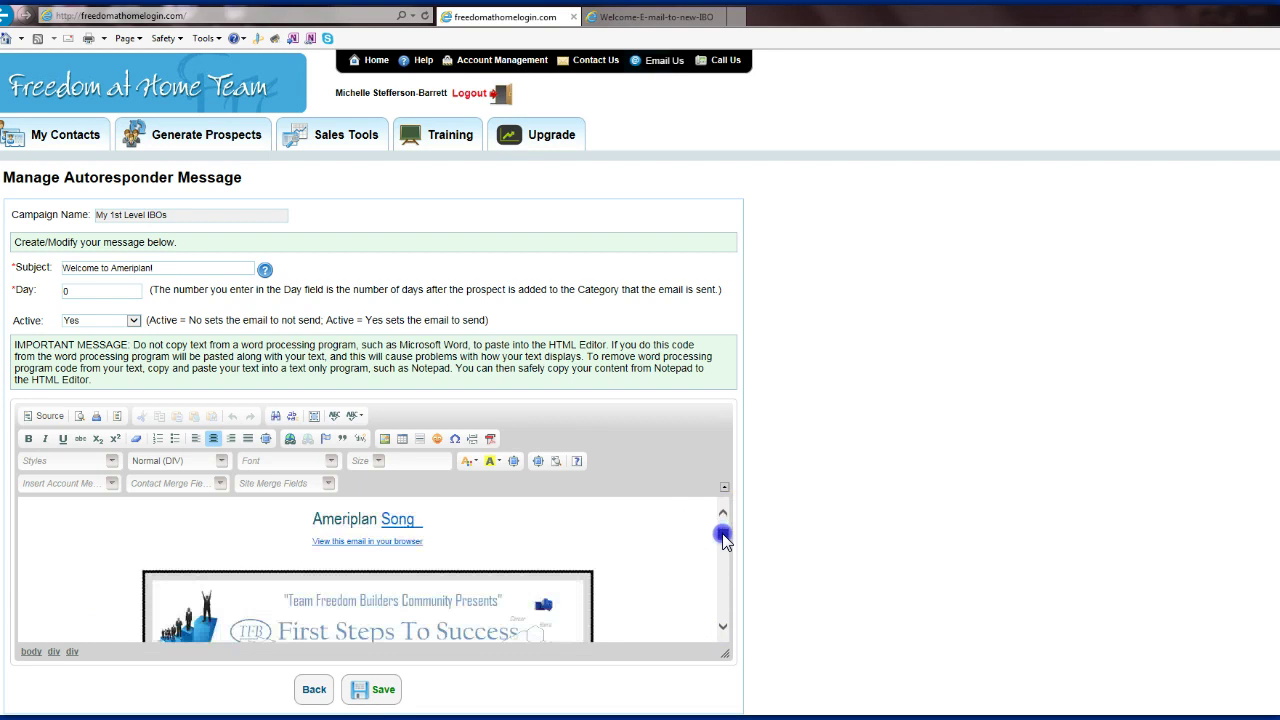
pyautogui.moveTo(723, 537); pyautogui.dragTo(722, 548)
pyautogui.click(208, 567)
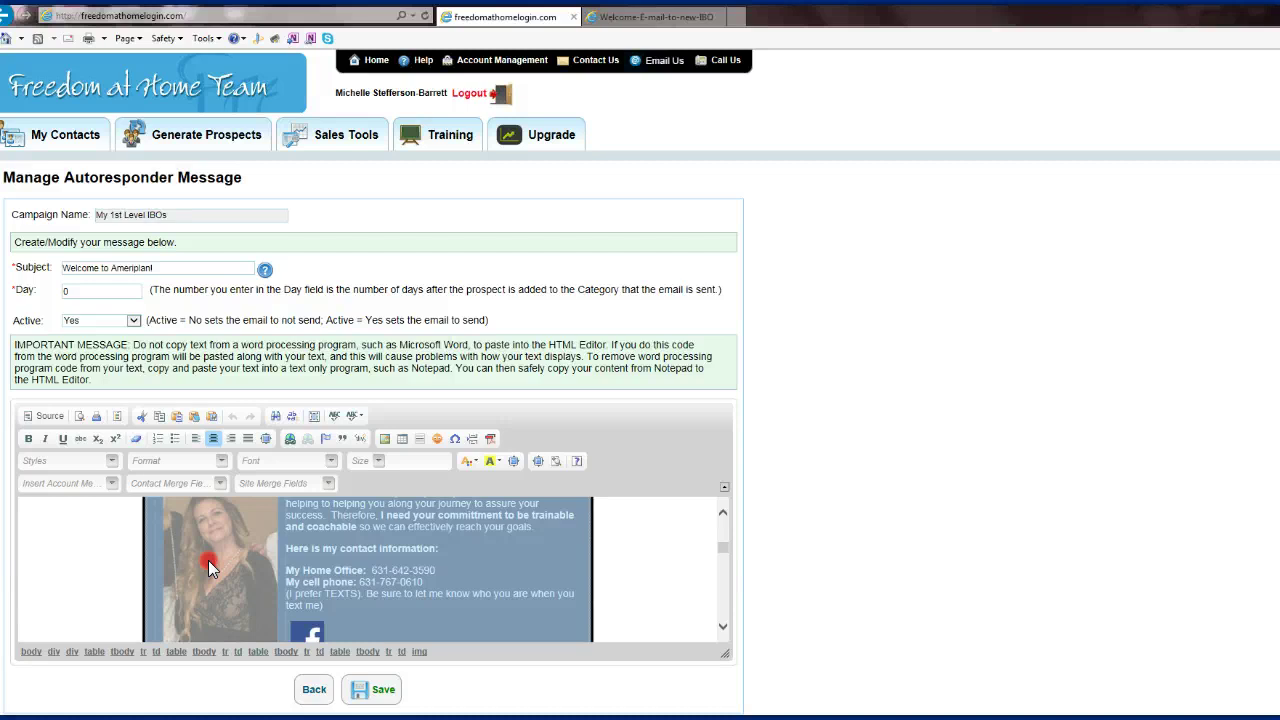
pyautogui.press('Delete')
pyautogui.rightClick(208, 563)
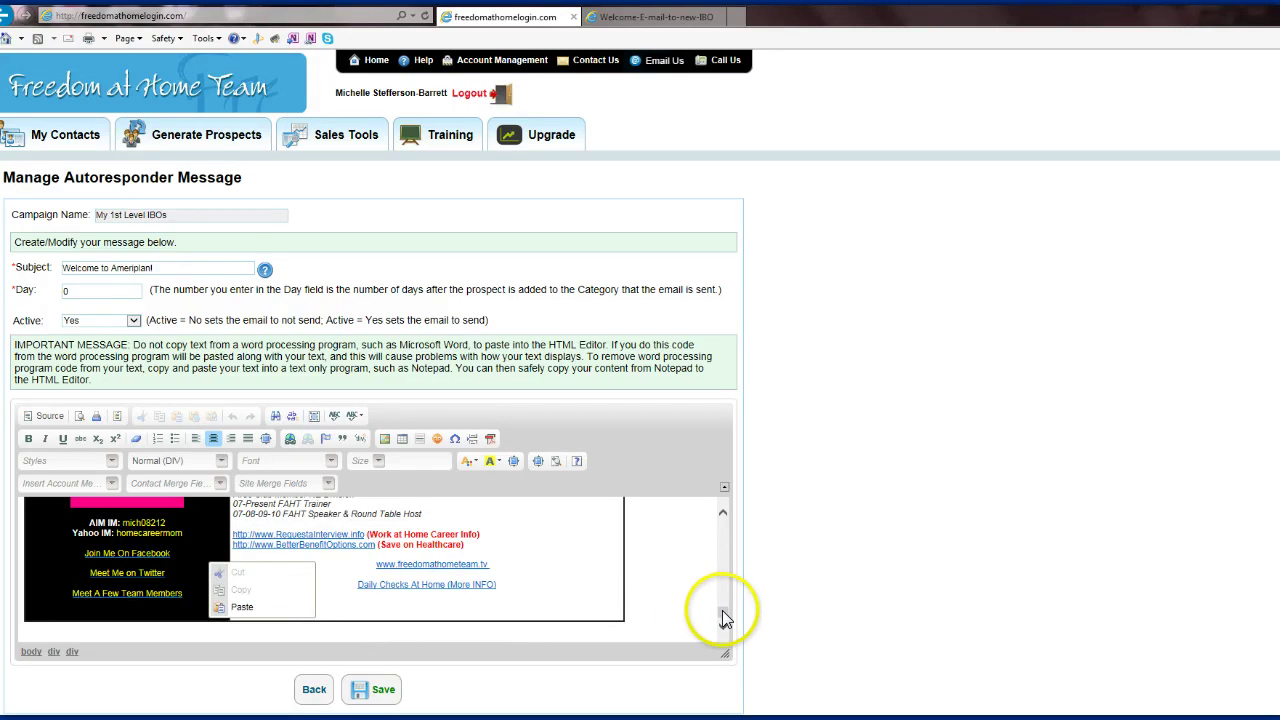
pyautogui.moveTo(726, 607); pyautogui.dragTo(731, 523)
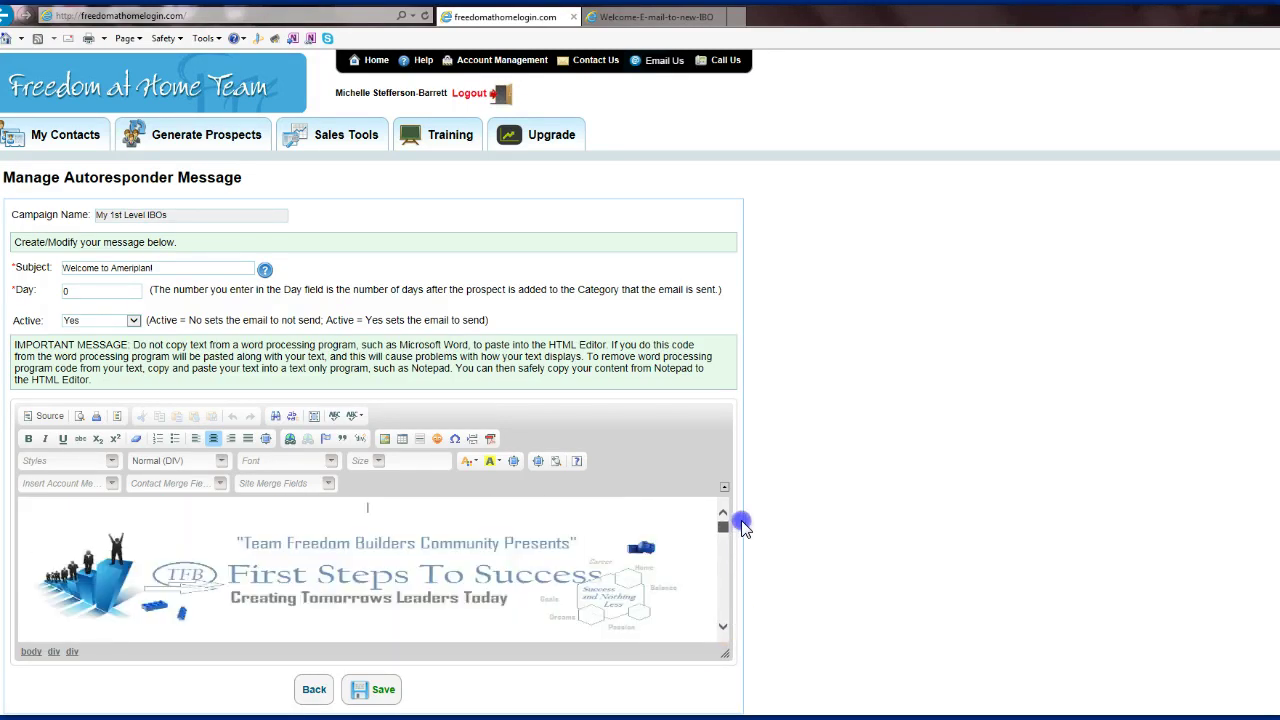
# Retype the end of the "I prefer TEXTS" note below the phone numbers as "me)"
pyautogui.click(723, 626)
pyautogui.click(723, 626)
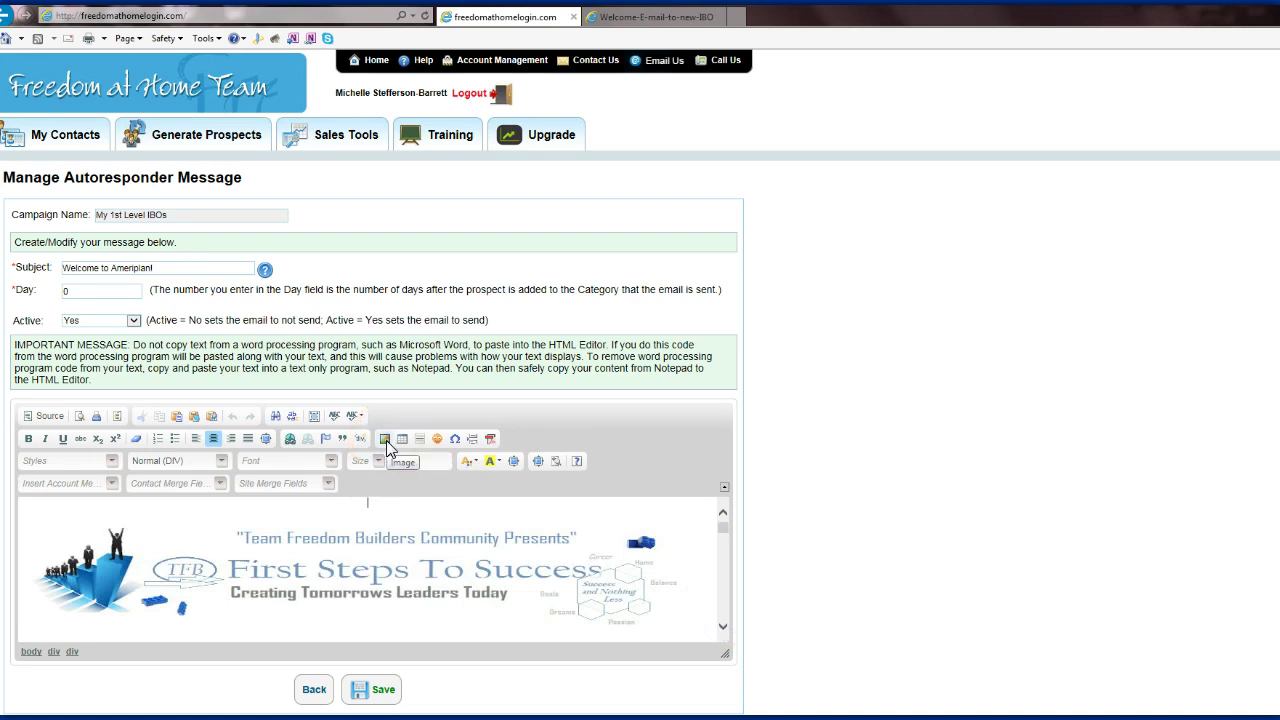
pyautogui.click(671, 609)
pyautogui.click(723, 628)
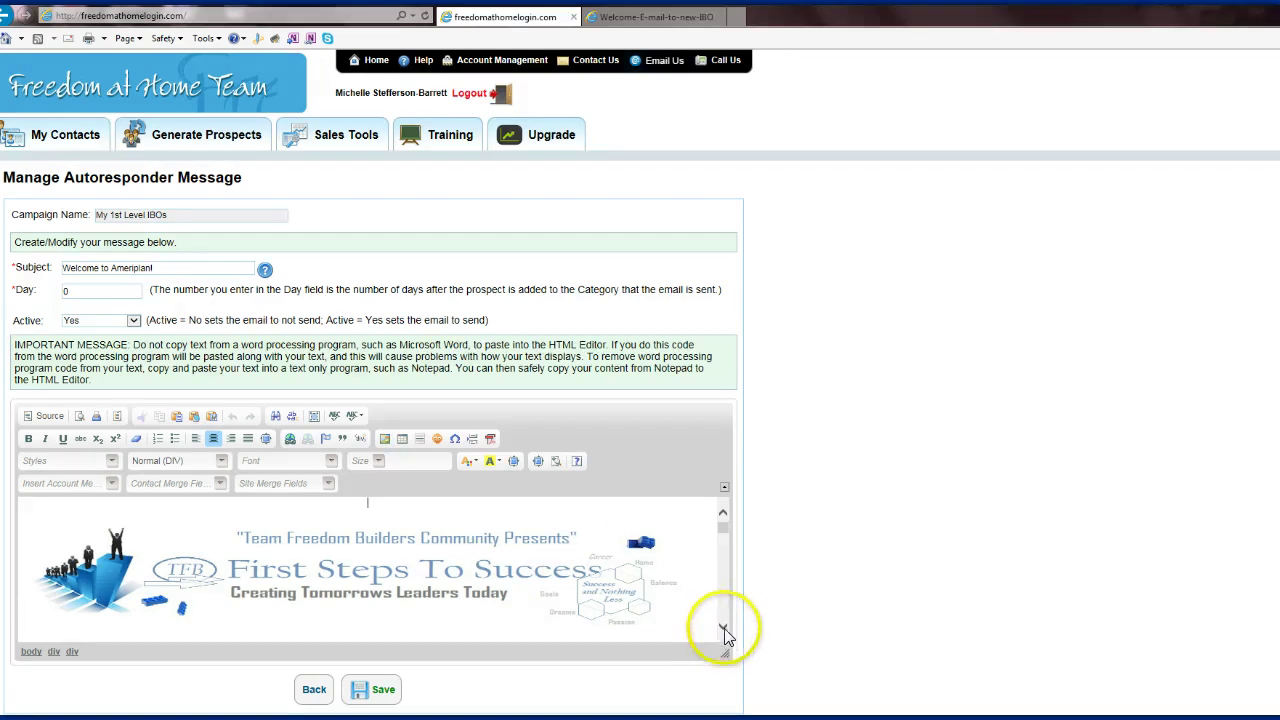
pyautogui.click(723, 630)
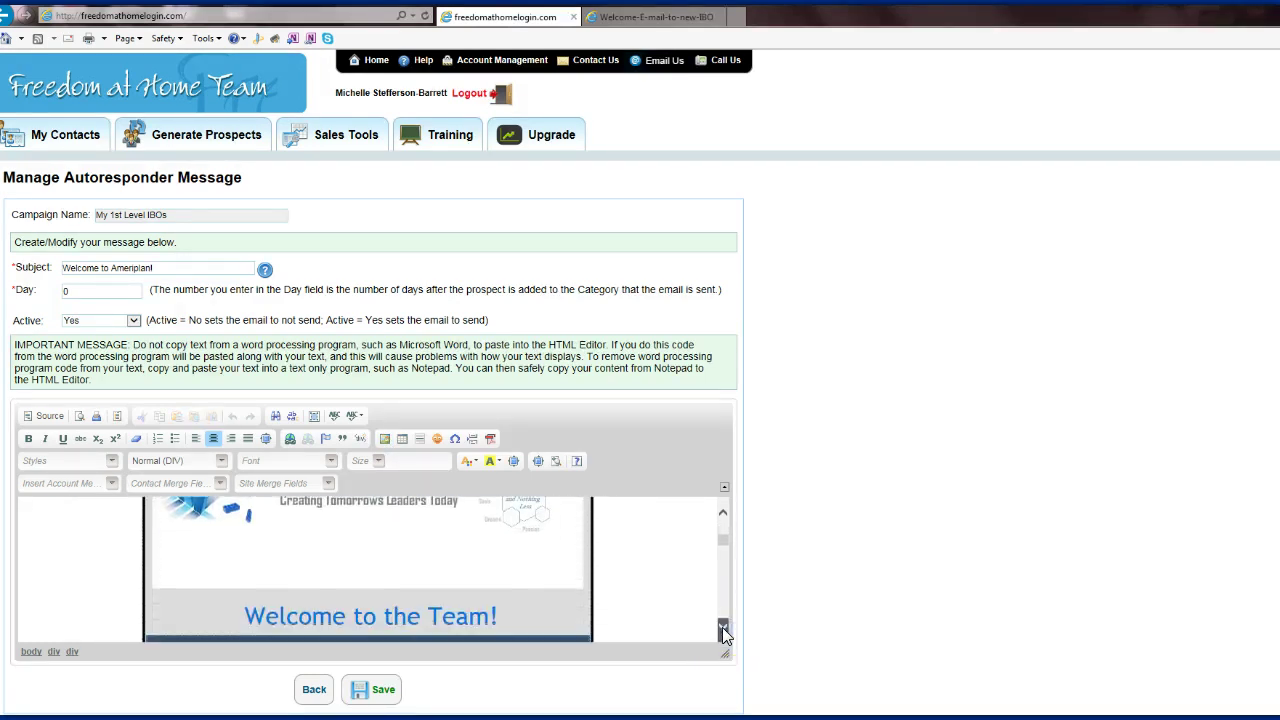
pyautogui.click(723, 630)
pyautogui.click(723, 630)
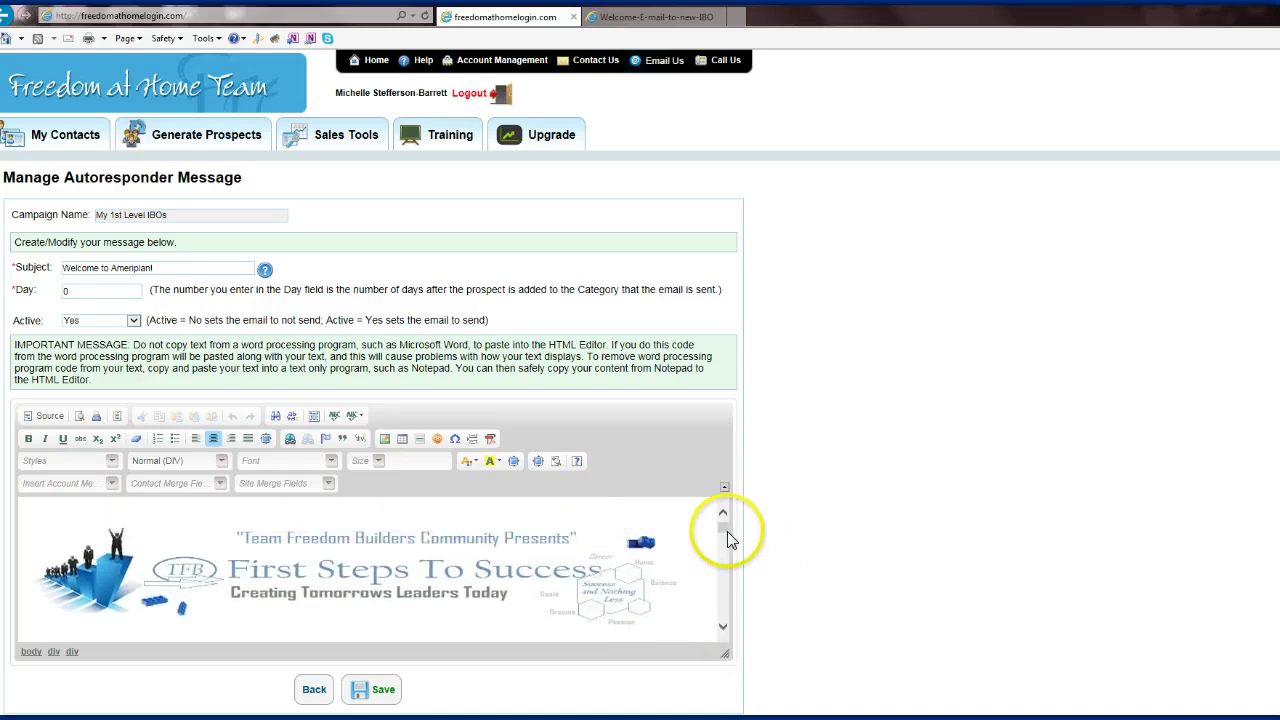
pyautogui.moveTo(724, 526); pyautogui.dragTo(725, 553)
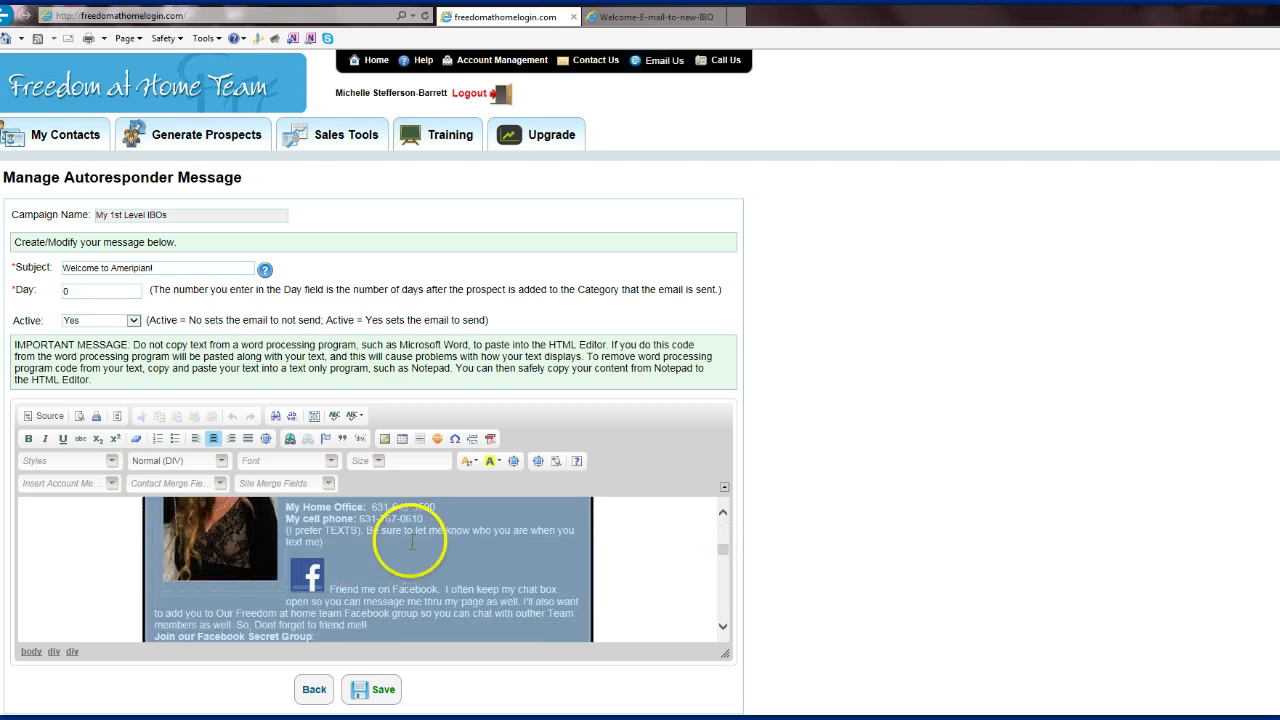
pyautogui.click(335, 541)
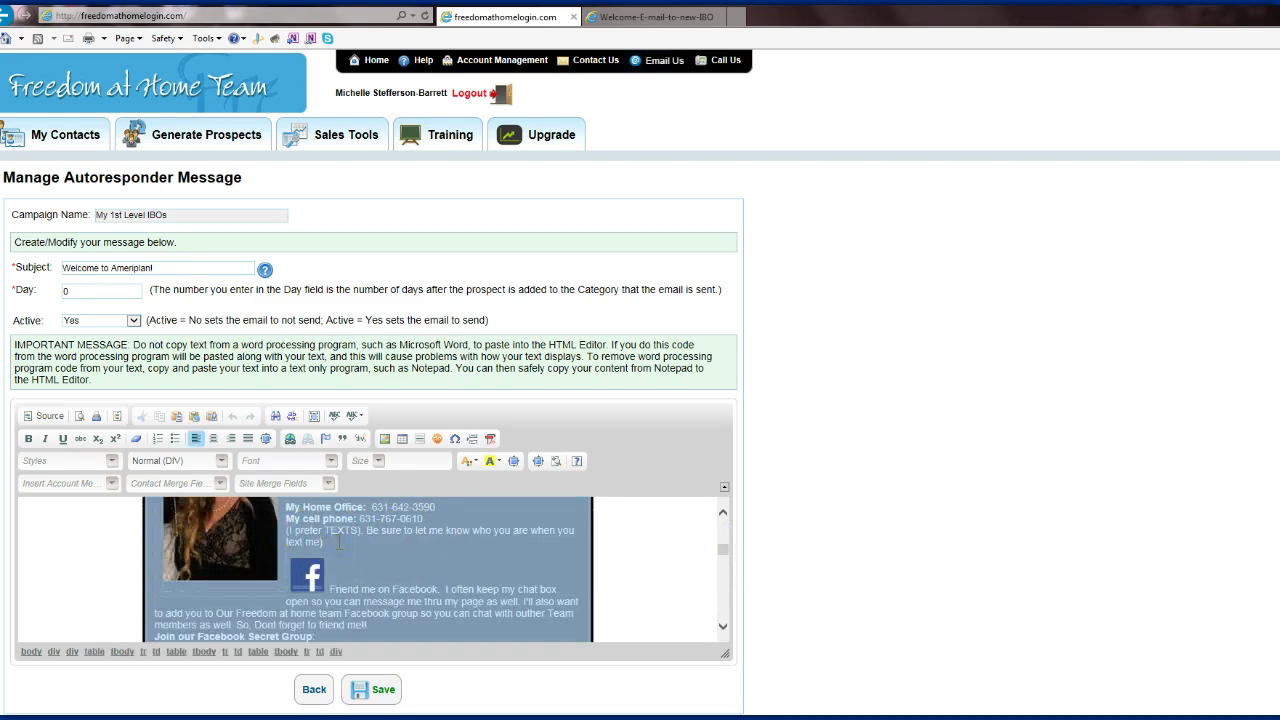
pyautogui.press('BackSpace')
pyautogui.press('BackSpace')
pyautogui.write('me')
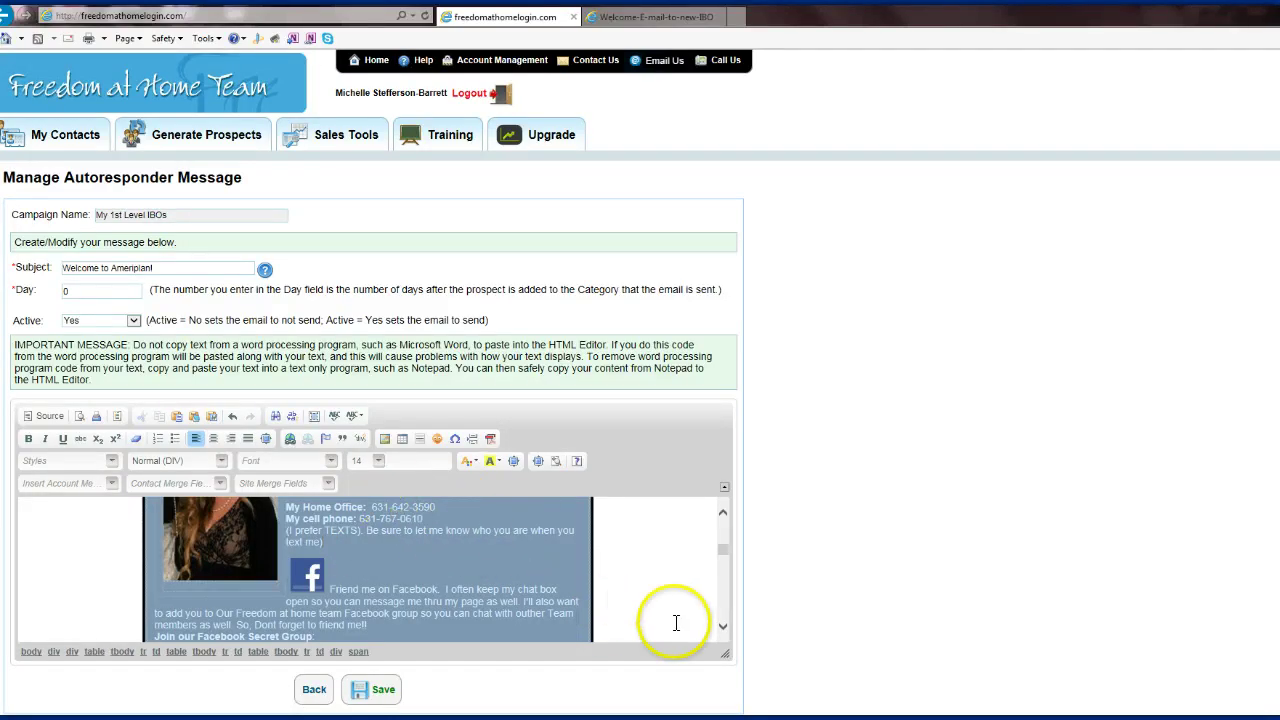
# Review the message body from its header banner down to the "Your IBO ID#" and "Your First Steps" sections
pyautogui.hotkey('ctrl', 'Home')
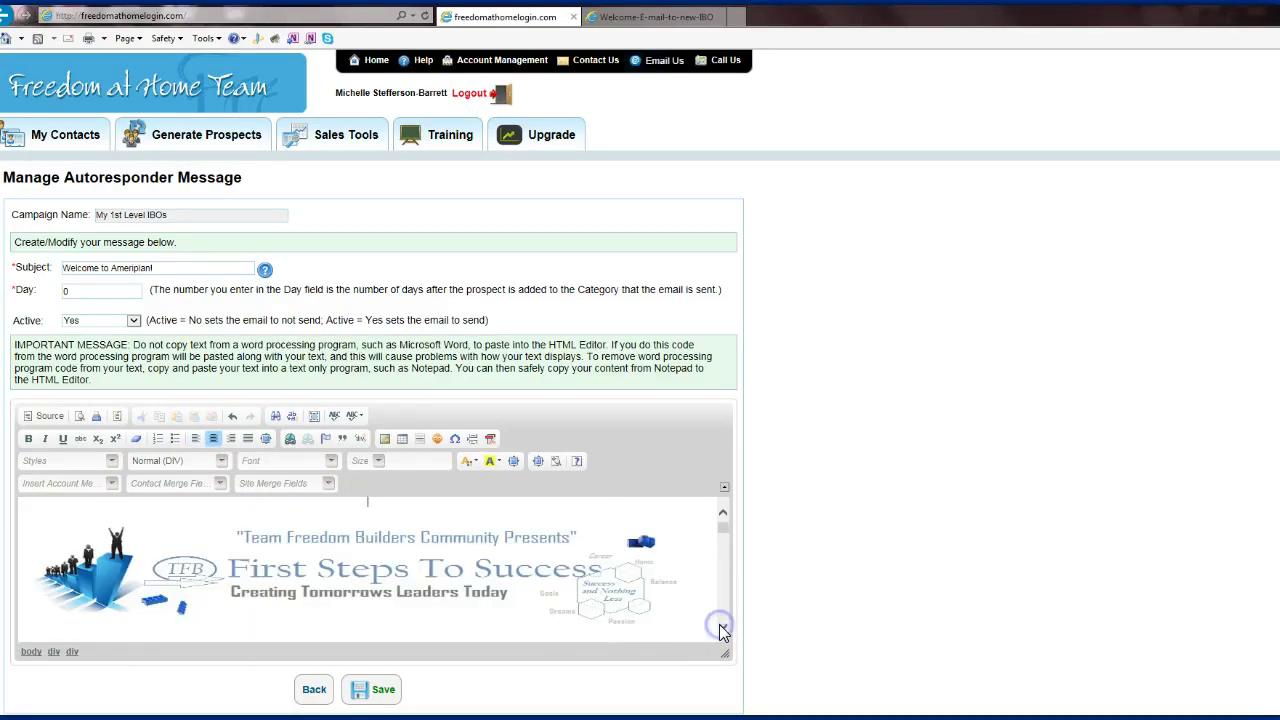
pyautogui.click(725, 625)
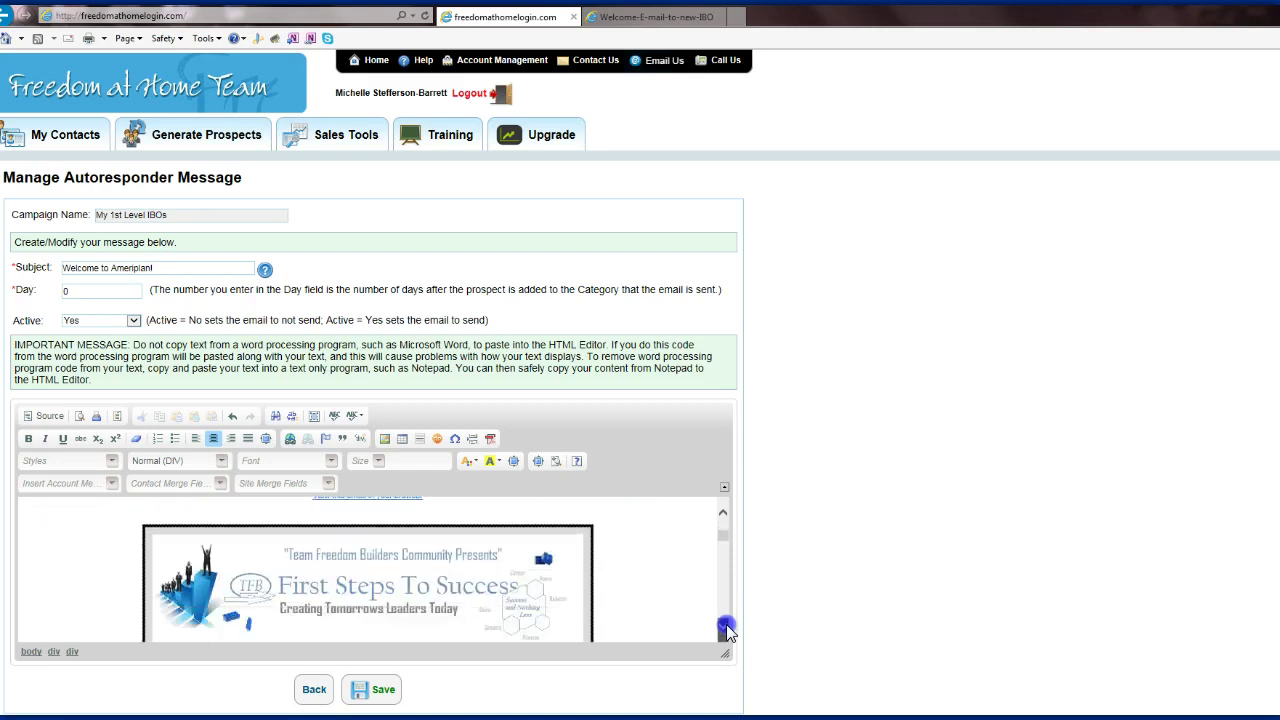
pyautogui.moveTo(726, 624); pyautogui.dragTo(726, 624)
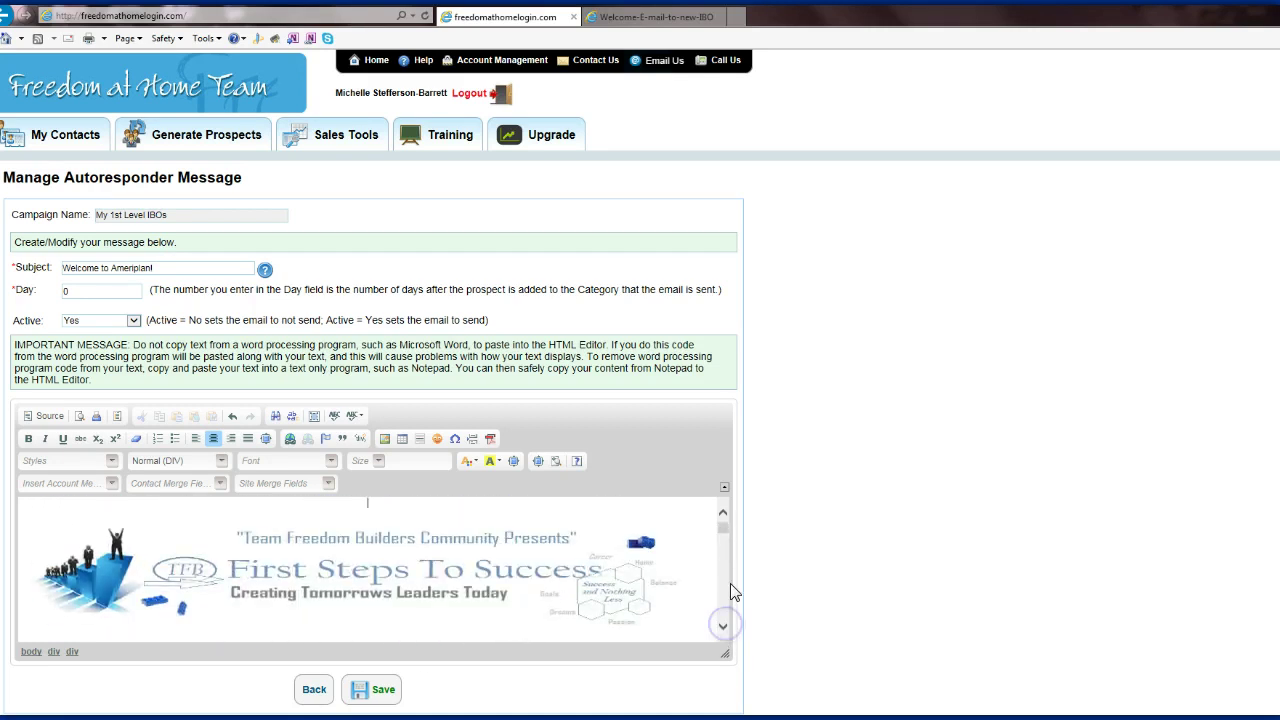
pyautogui.moveTo(726, 537); pyautogui.dragTo(717, 560)
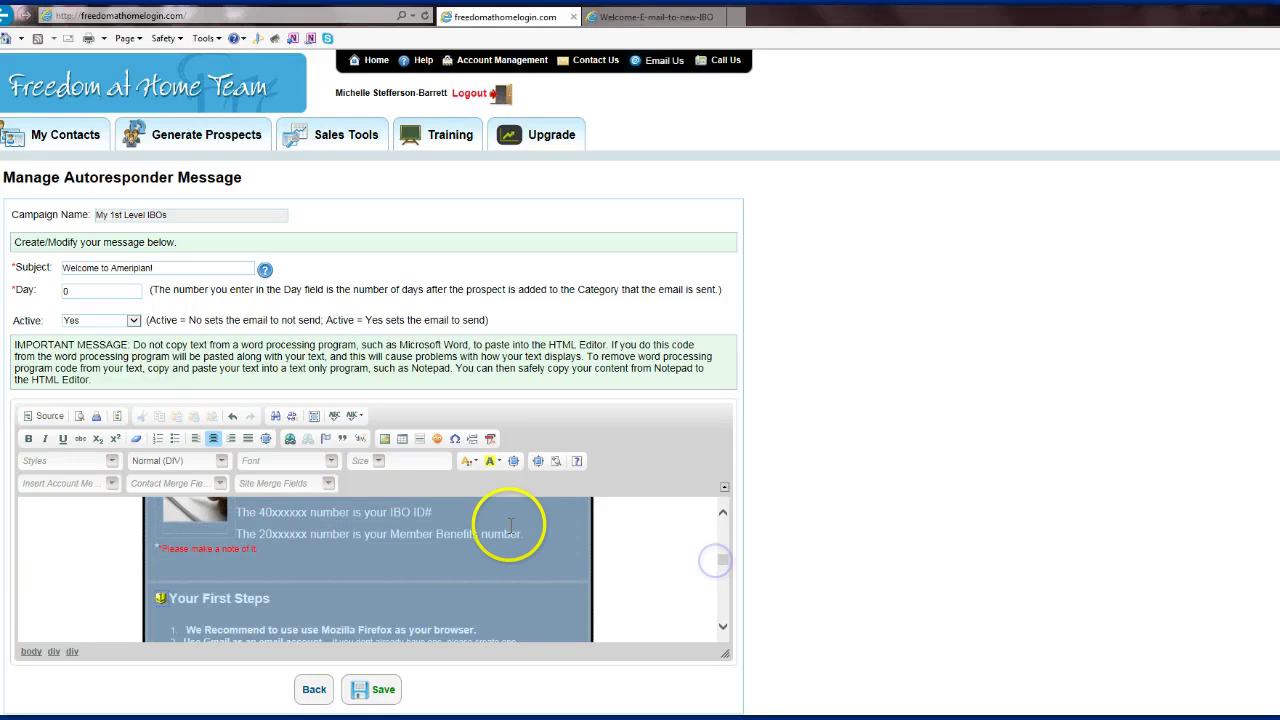
pyautogui.click(722, 510)
pyautogui.moveTo(725, 530); pyautogui.dragTo(720, 555)
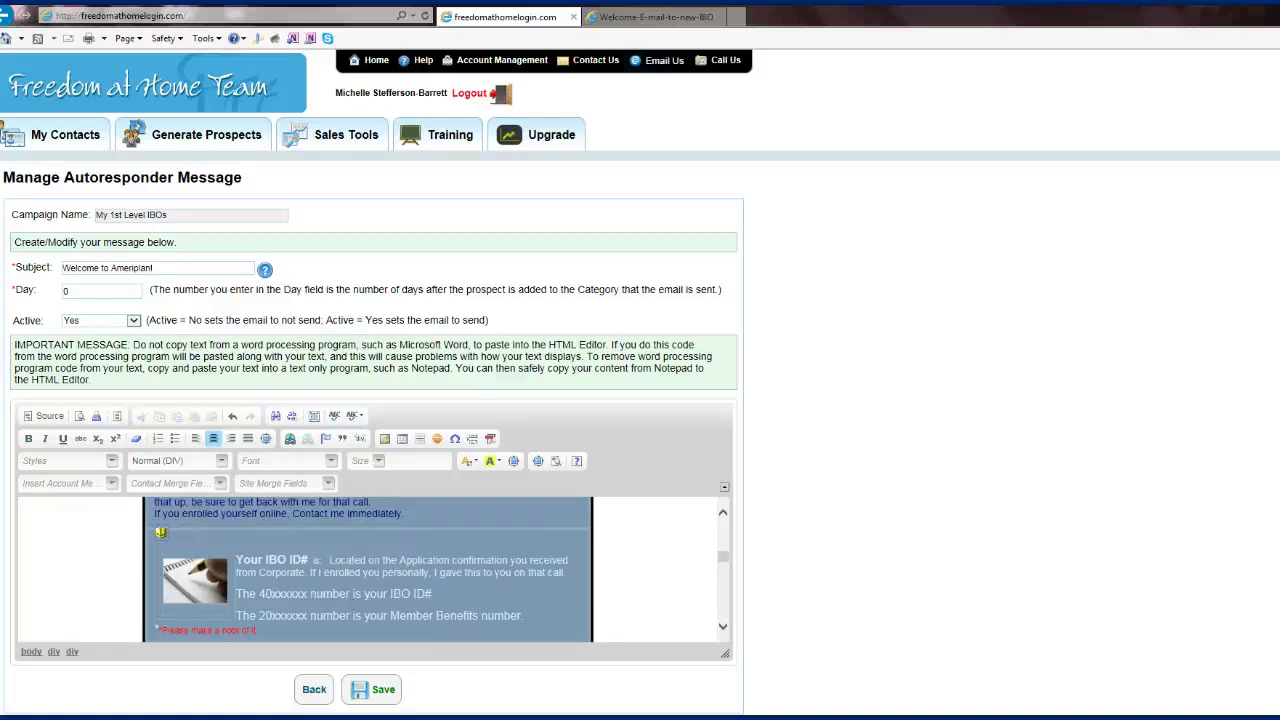
# Return to the campaign's message list and preview the day 1 message "Do you know about home office deduction?"
pyautogui.click(376, 692)
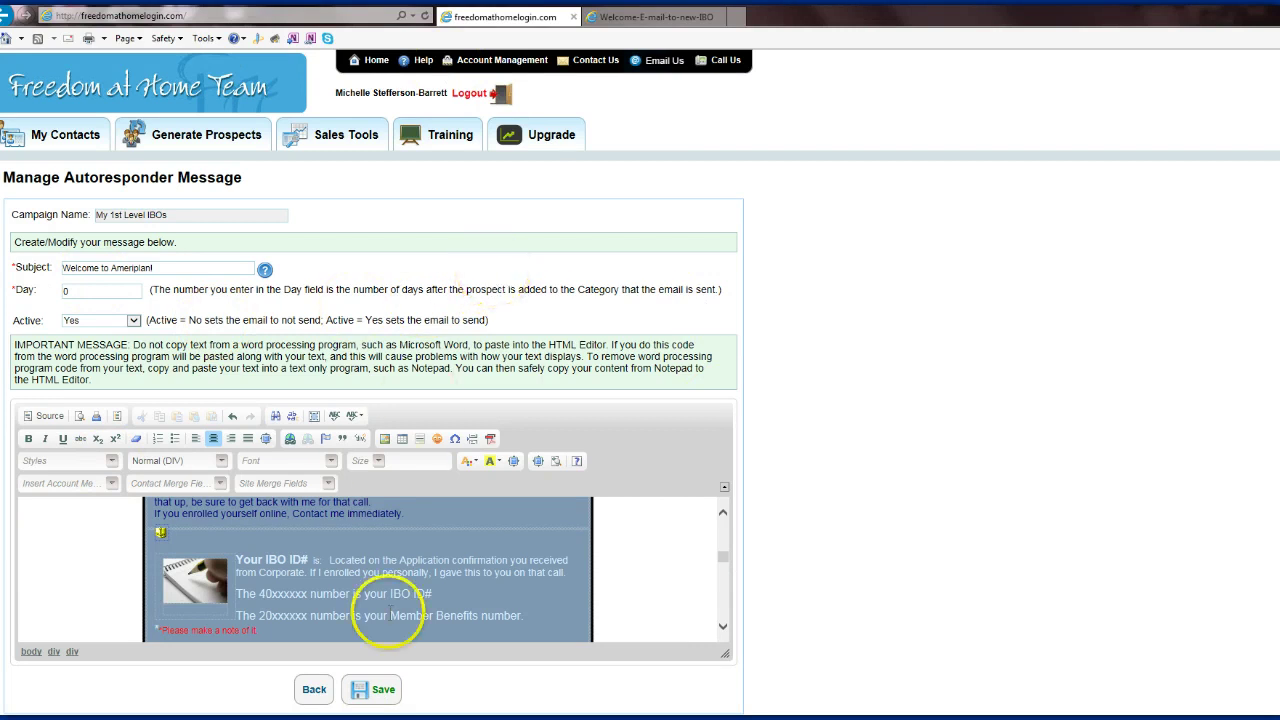
pyautogui.click(313, 689)
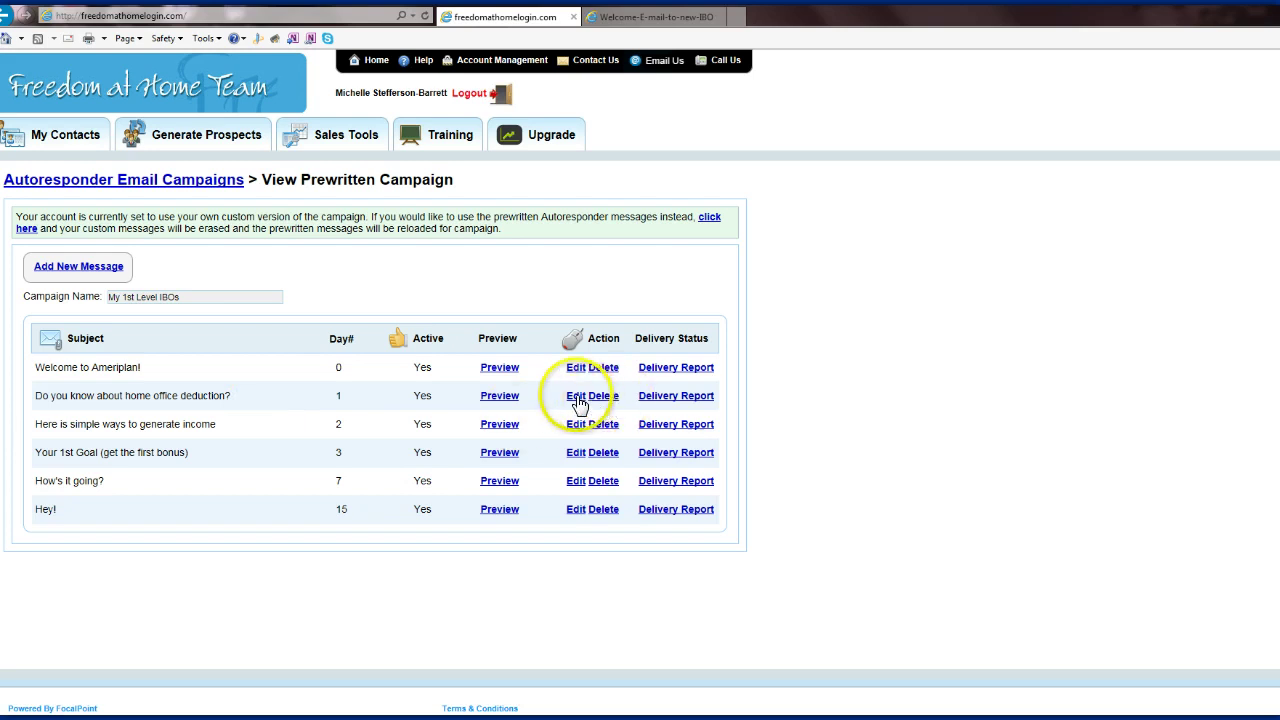
pyautogui.click(500, 396)
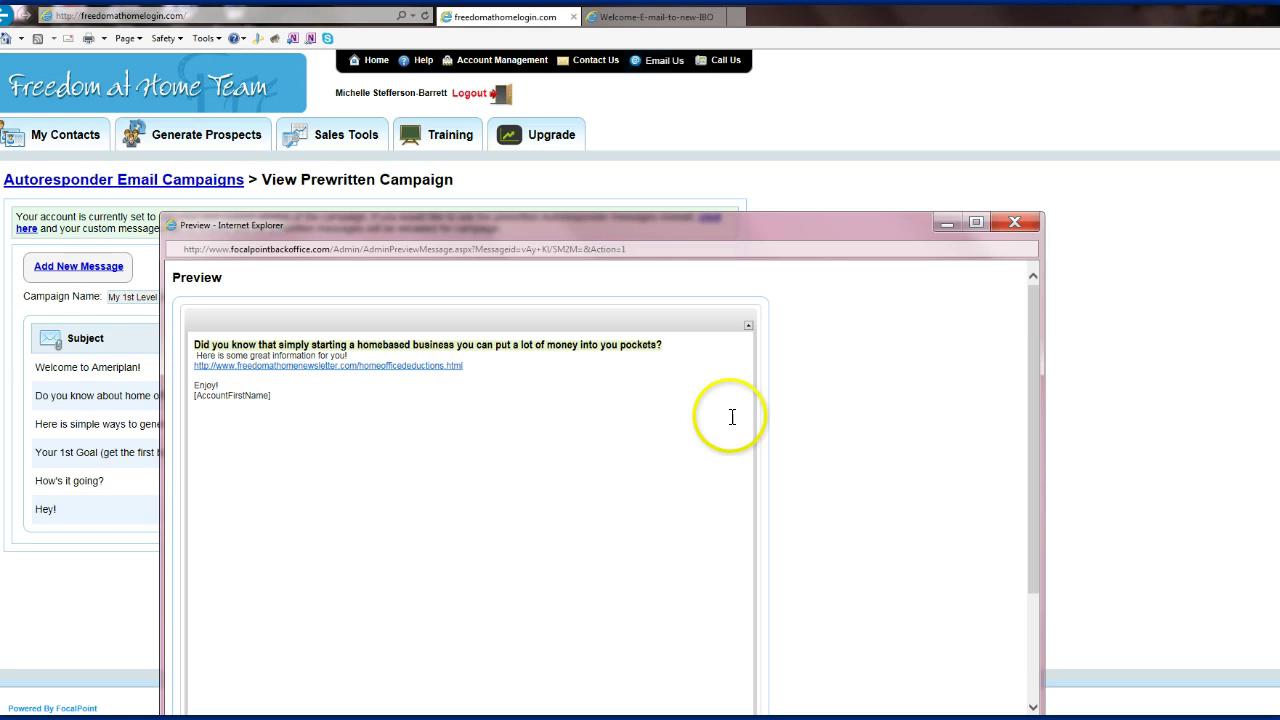
pyautogui.click(1014, 223)
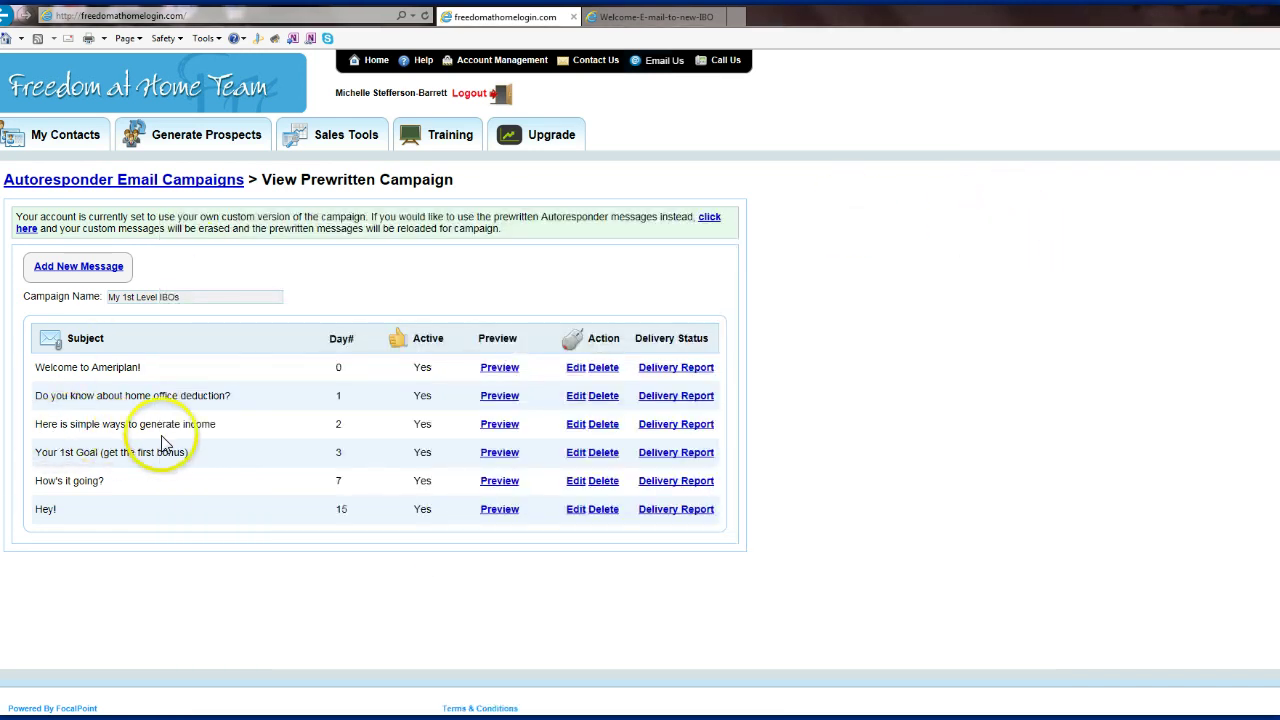
# Preview the day 2 message "Here is simple ways to generate income" and close the preview
pyautogui.click(503, 425)
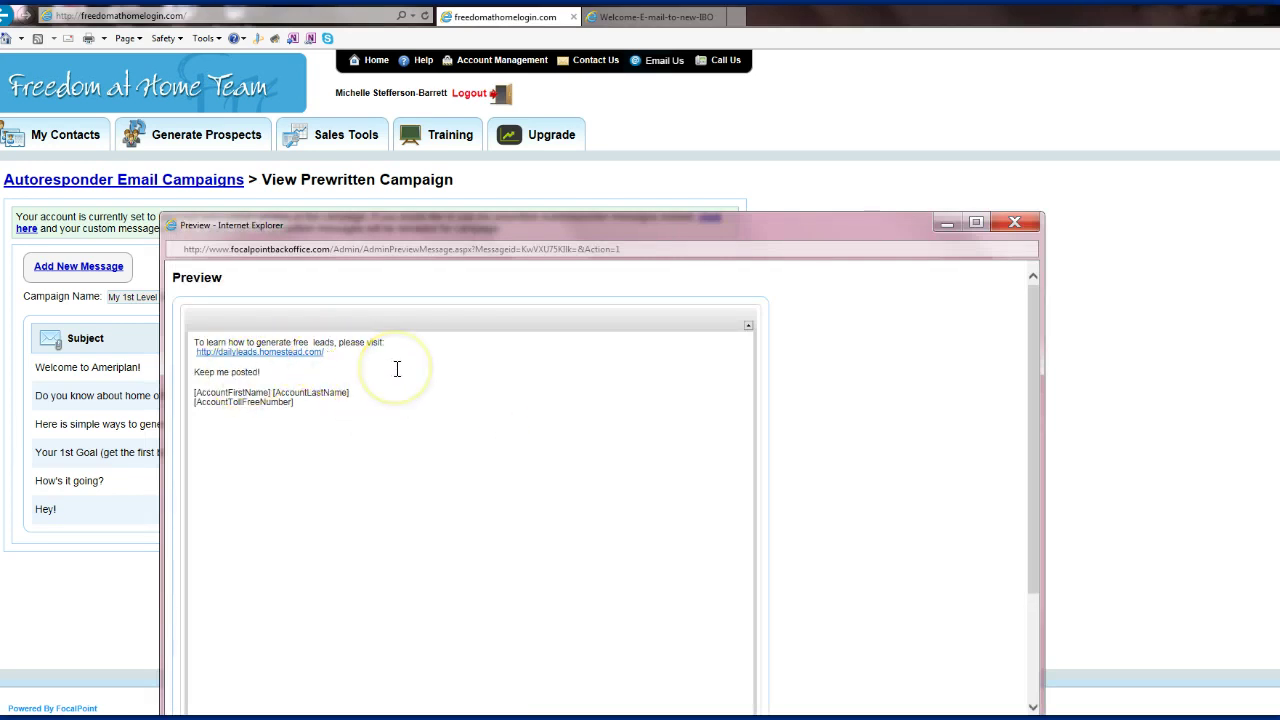
pyautogui.click(1018, 224)
pyautogui.click(68, 452)
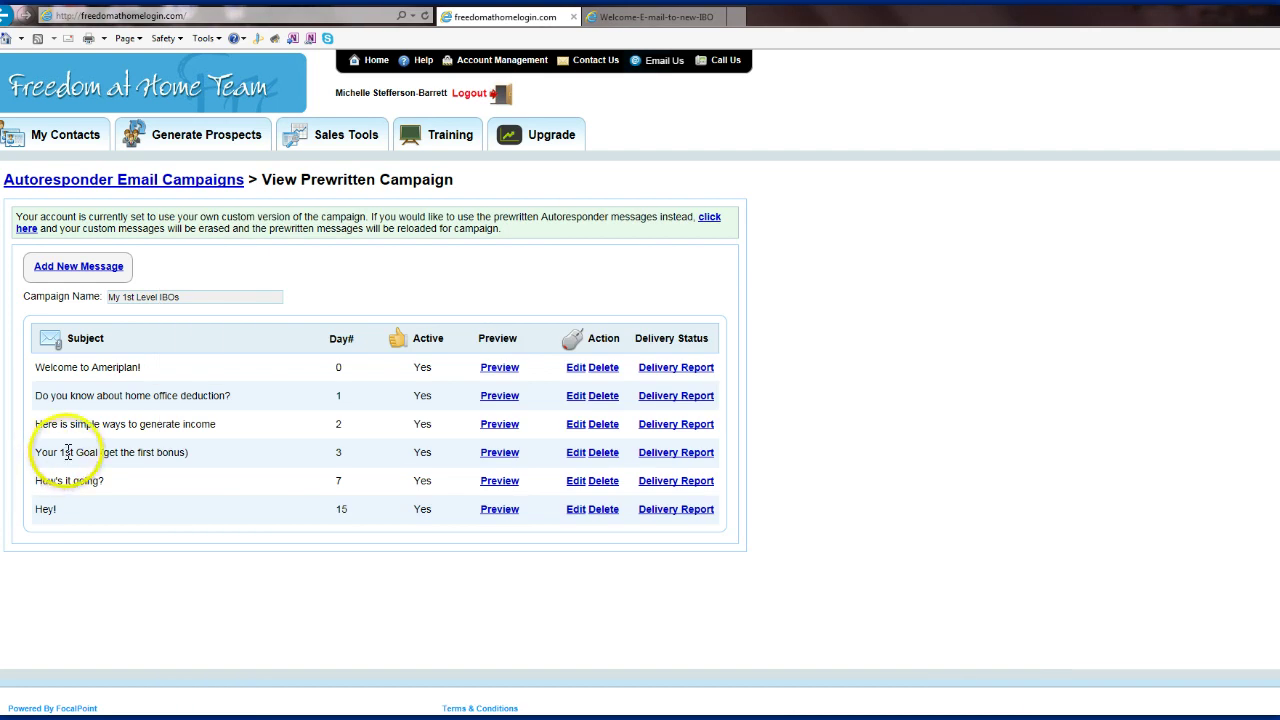
# Preview the day 3 message "Your 1st Goal (get the first bonus)", read through its sample emails and close the preview
pyautogui.click(508, 456)
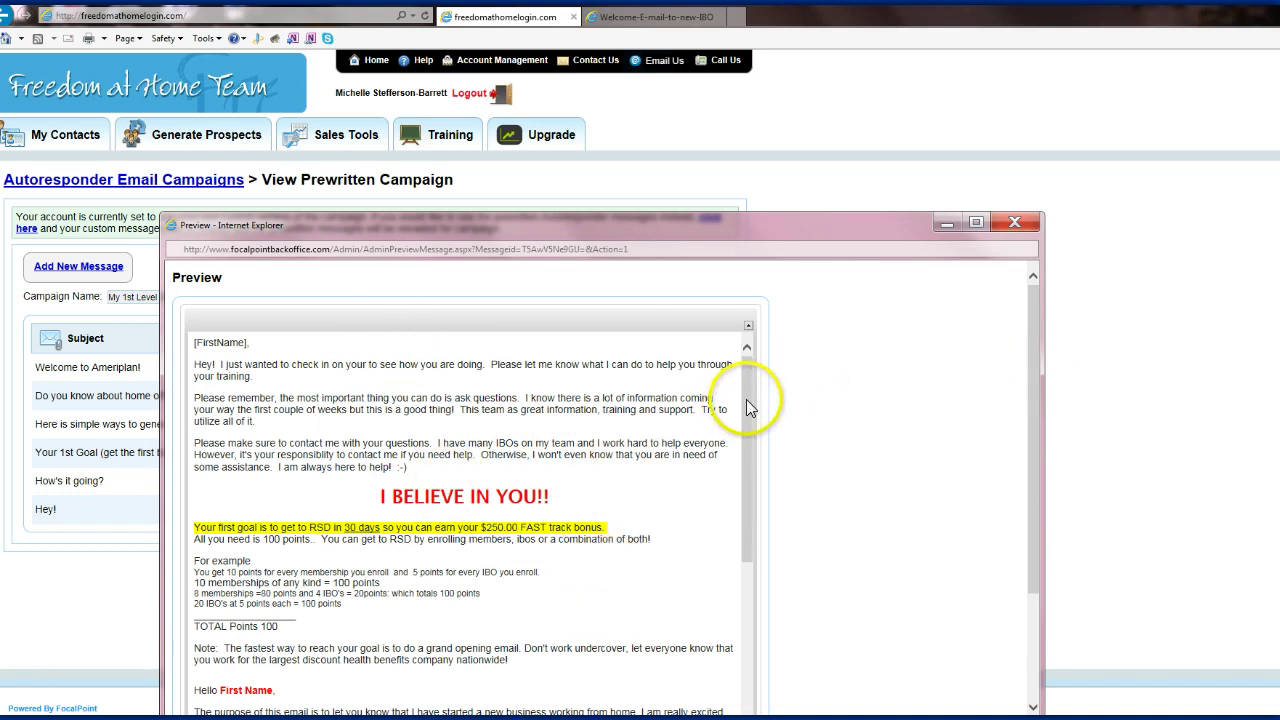
pyautogui.scroll(-10, 750, 405)
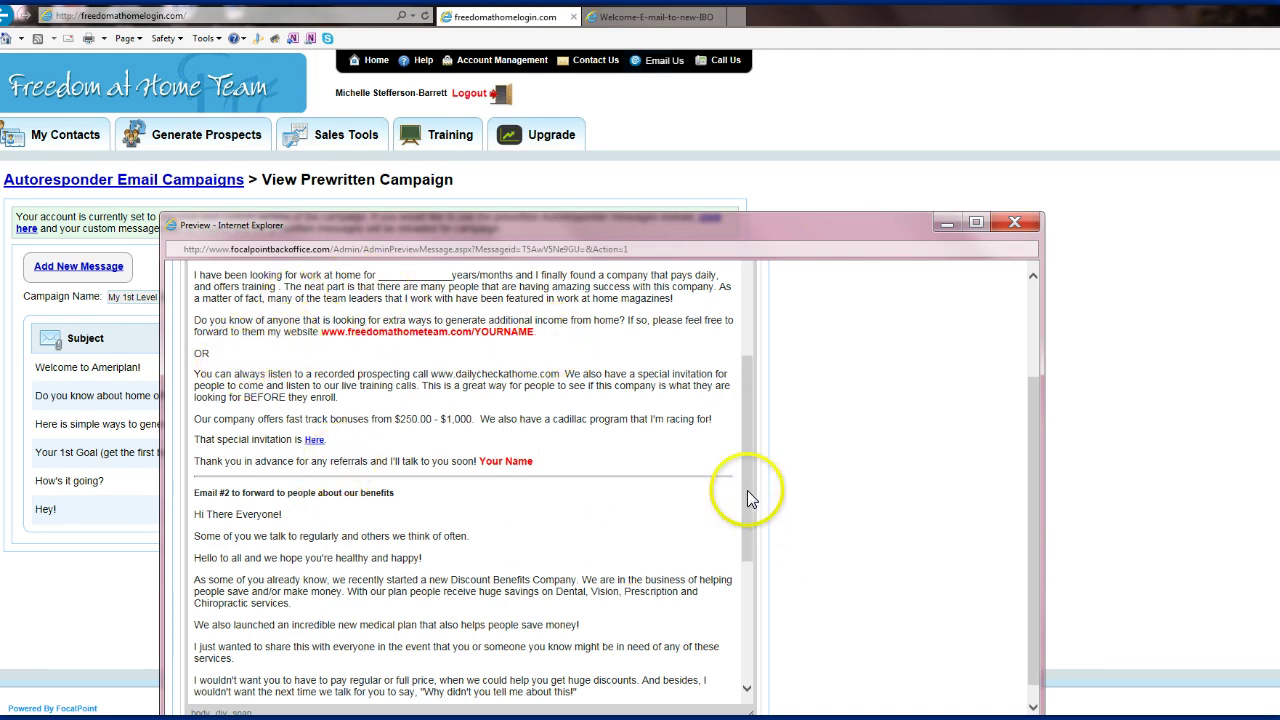
pyautogui.moveTo(744, 485); pyautogui.dragTo(733, 344)
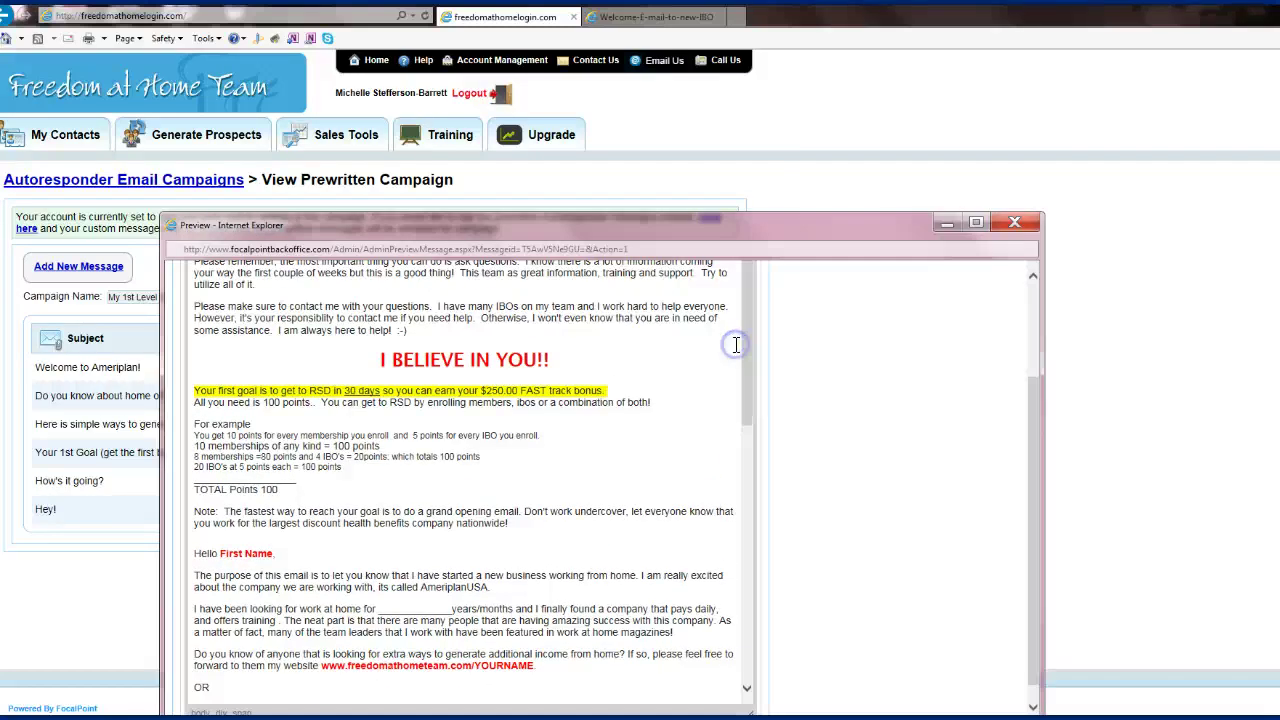
pyautogui.click(1013, 222)
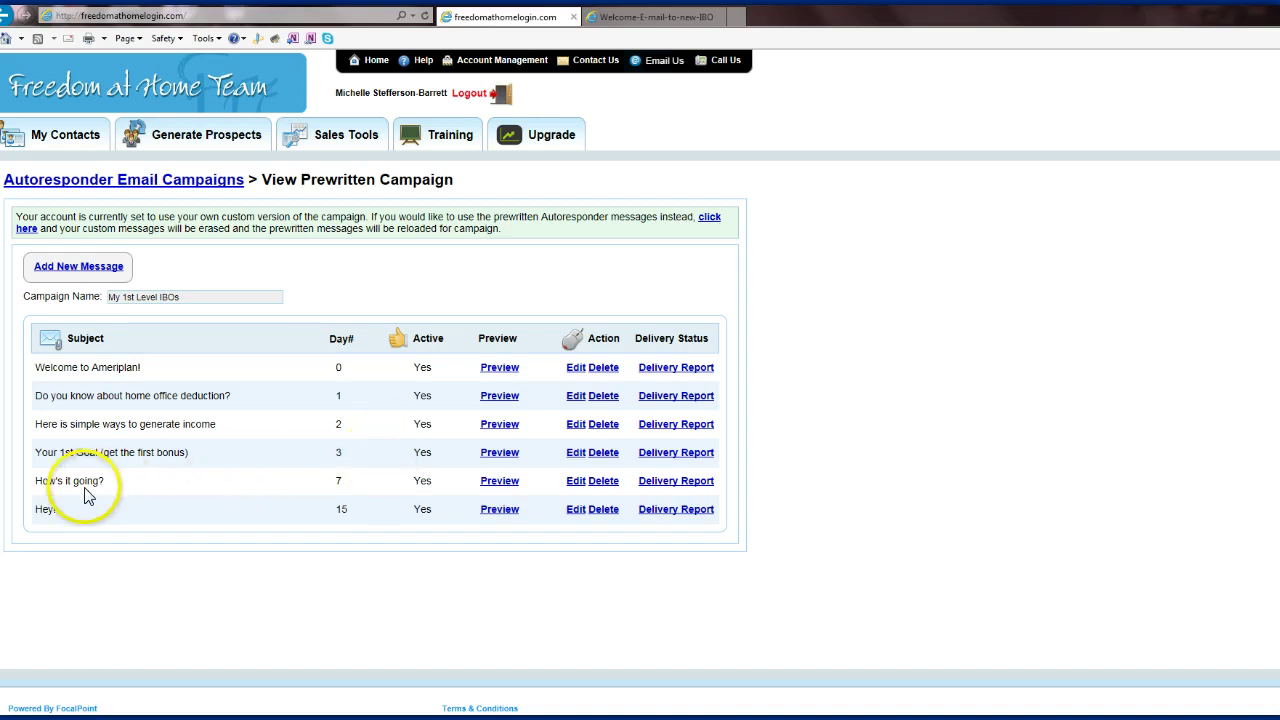
# Preview the day 7 message "How's it going?" and the day 15 message "Hey!", closing each preview
pyautogui.click(503, 483)
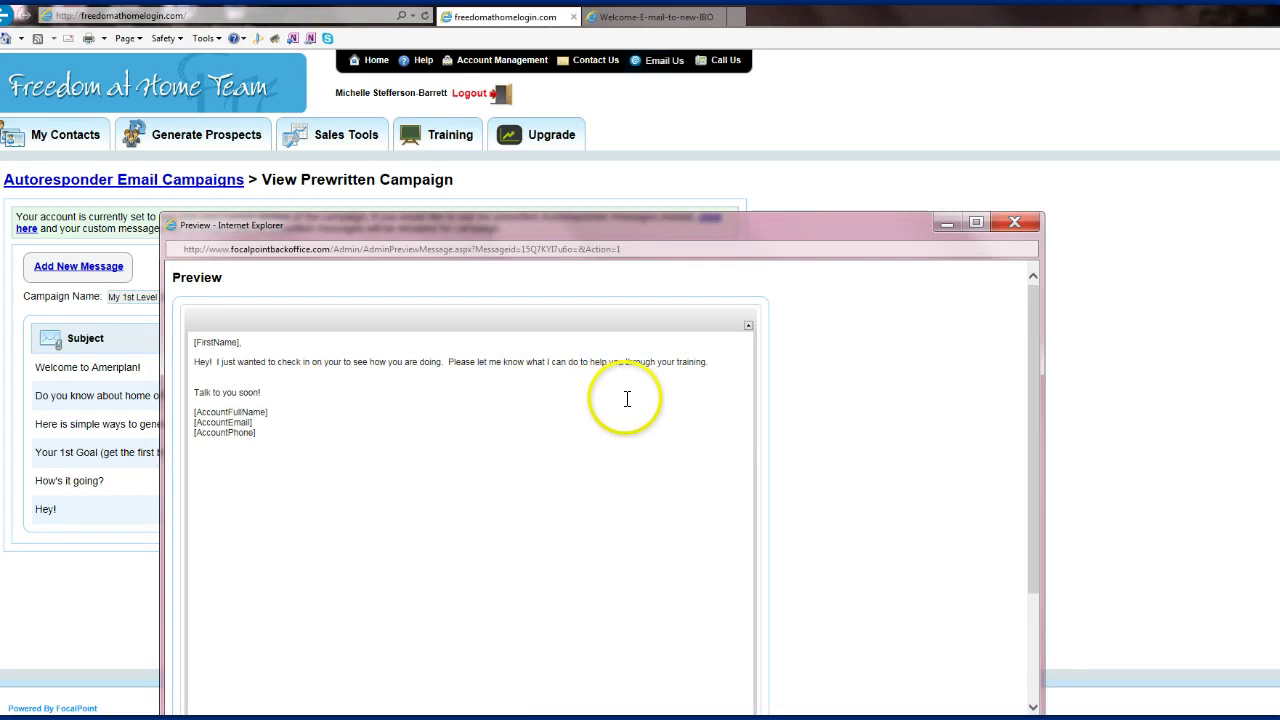
pyautogui.click(1015, 223)
pyautogui.click(510, 514)
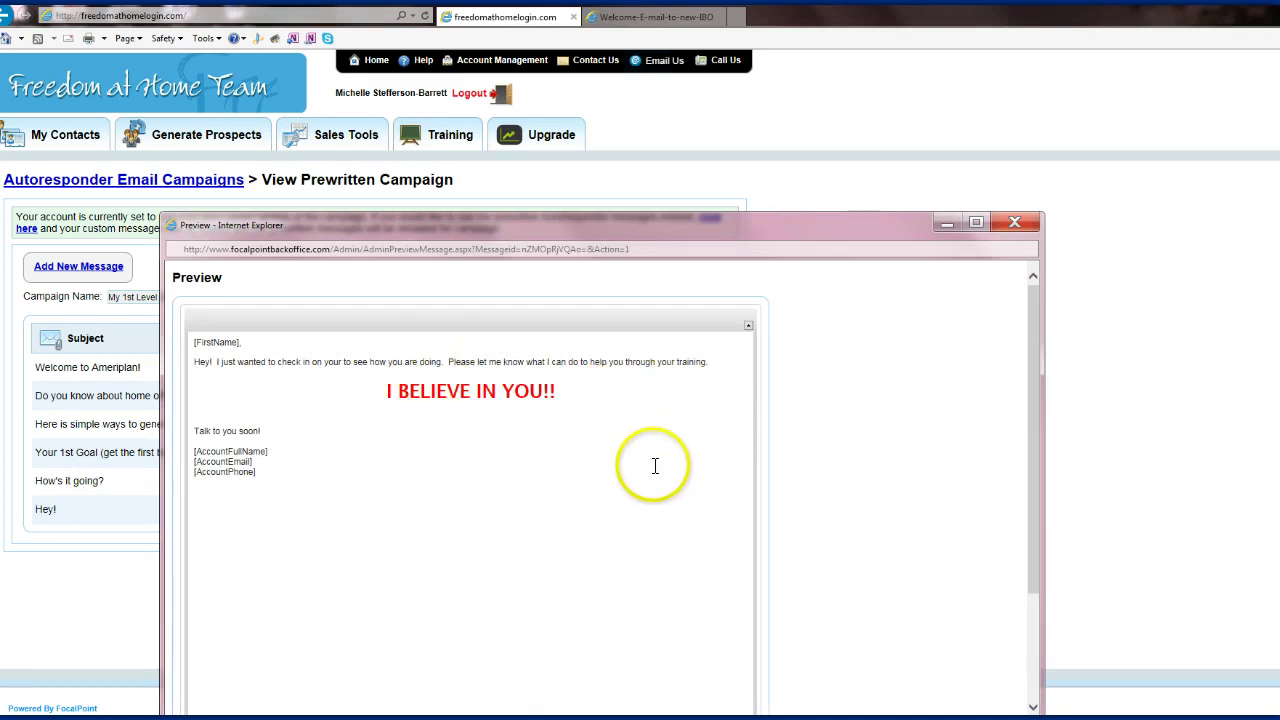
pyautogui.click(1015, 222)
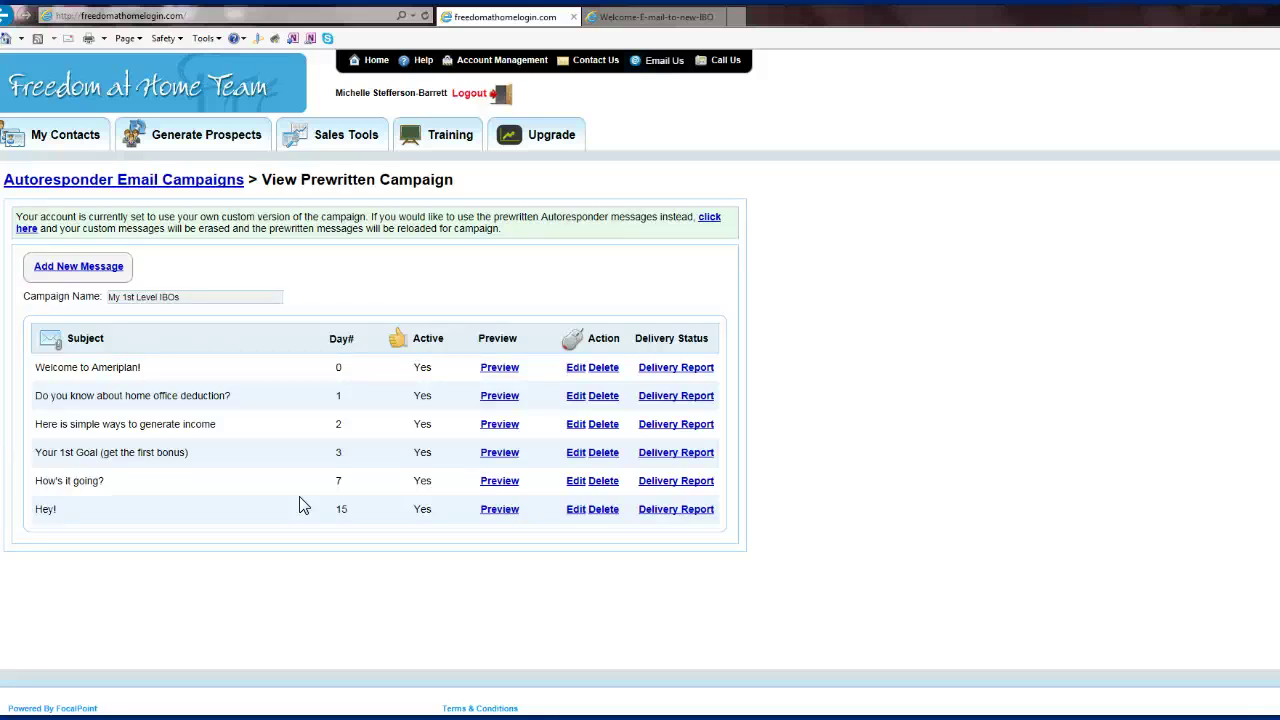
# Look at the blank form for adding a campaign message, and return to the message list without saving
pyautogui.click(70, 268)
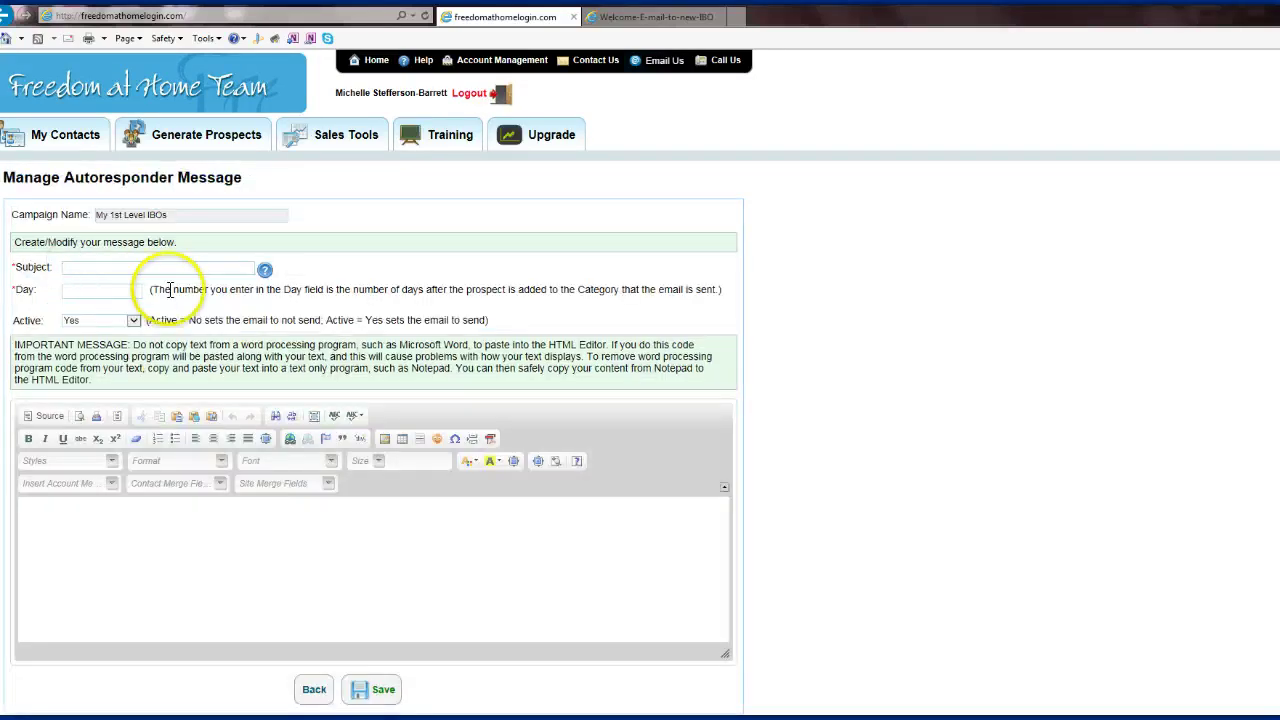
pyautogui.click(76, 266)
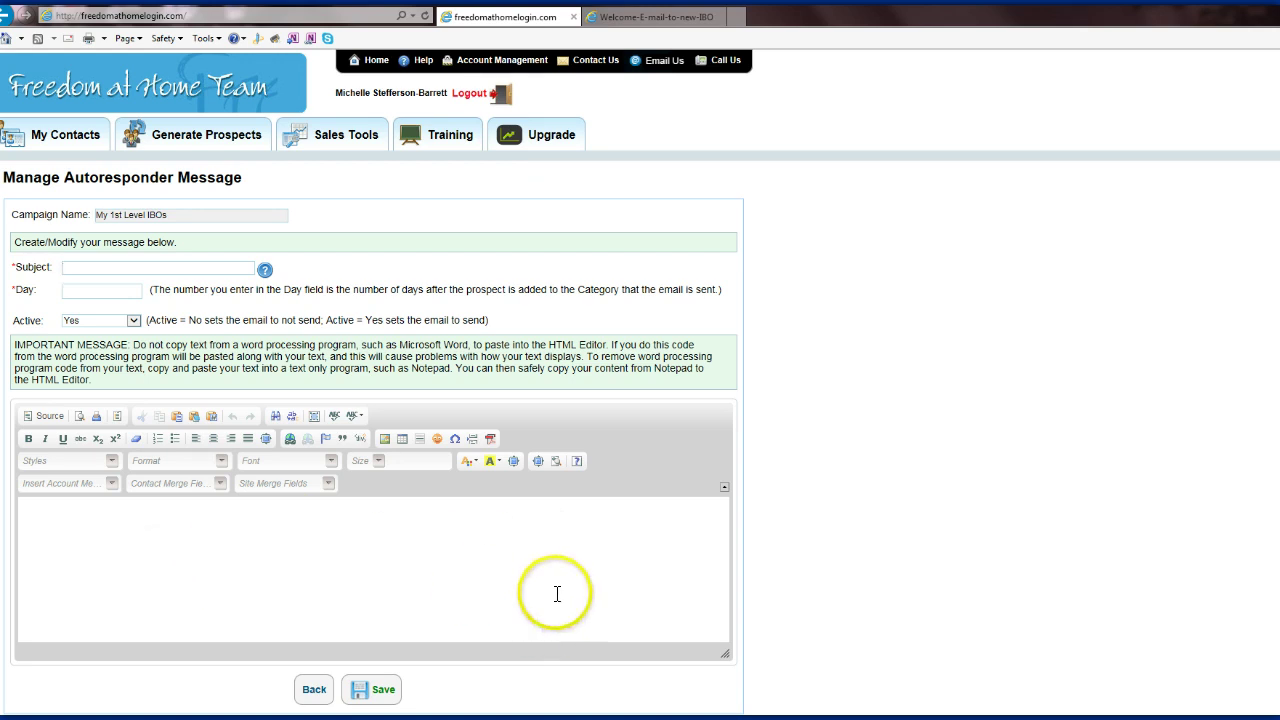
pyautogui.click(318, 691)
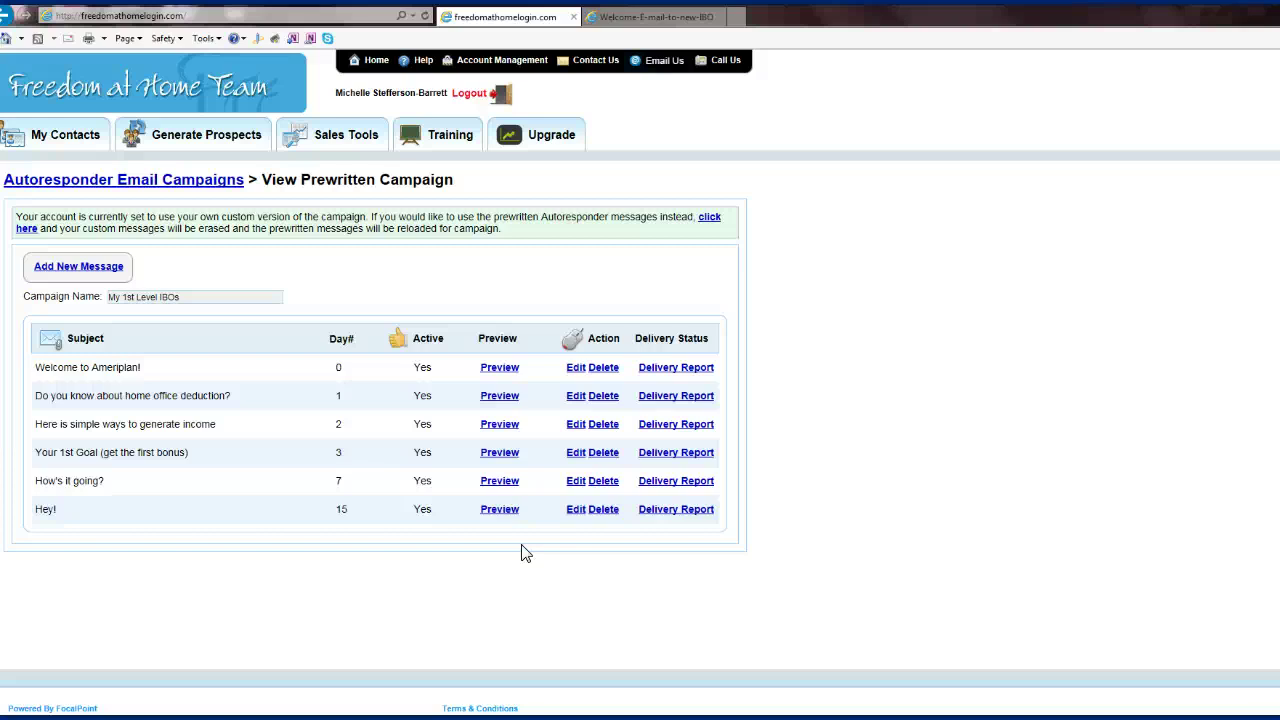
# Switch to the Welcome-E-mail-to-new-IBO page, clear the text selection and review the welcome email template
pyautogui.click(668, 20)
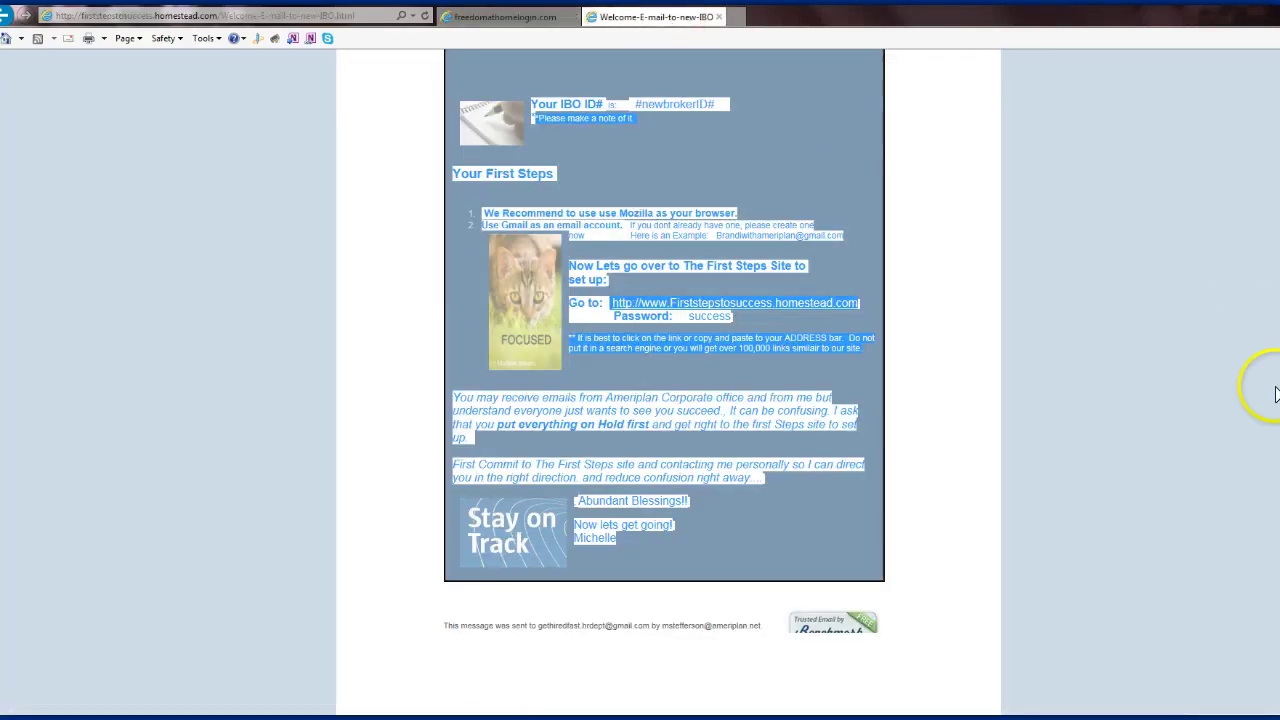
pyautogui.click(969, 494)
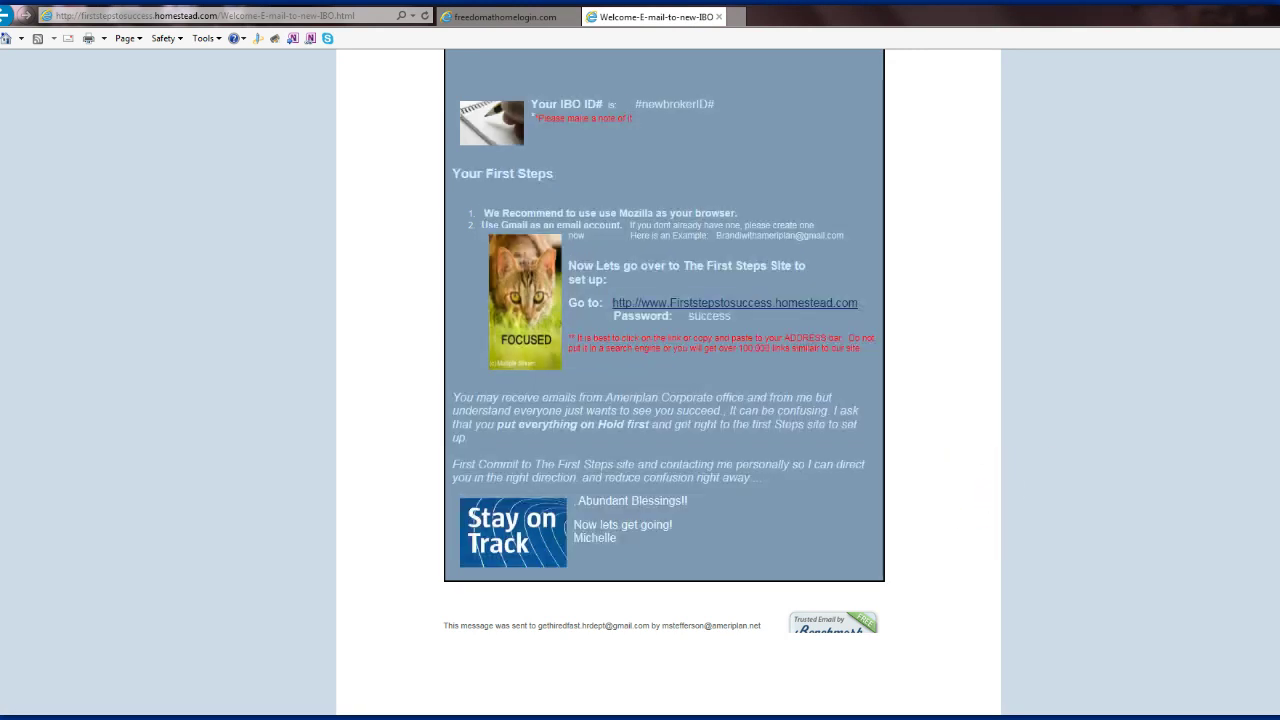
pyautogui.scroll(4, 969, 494)
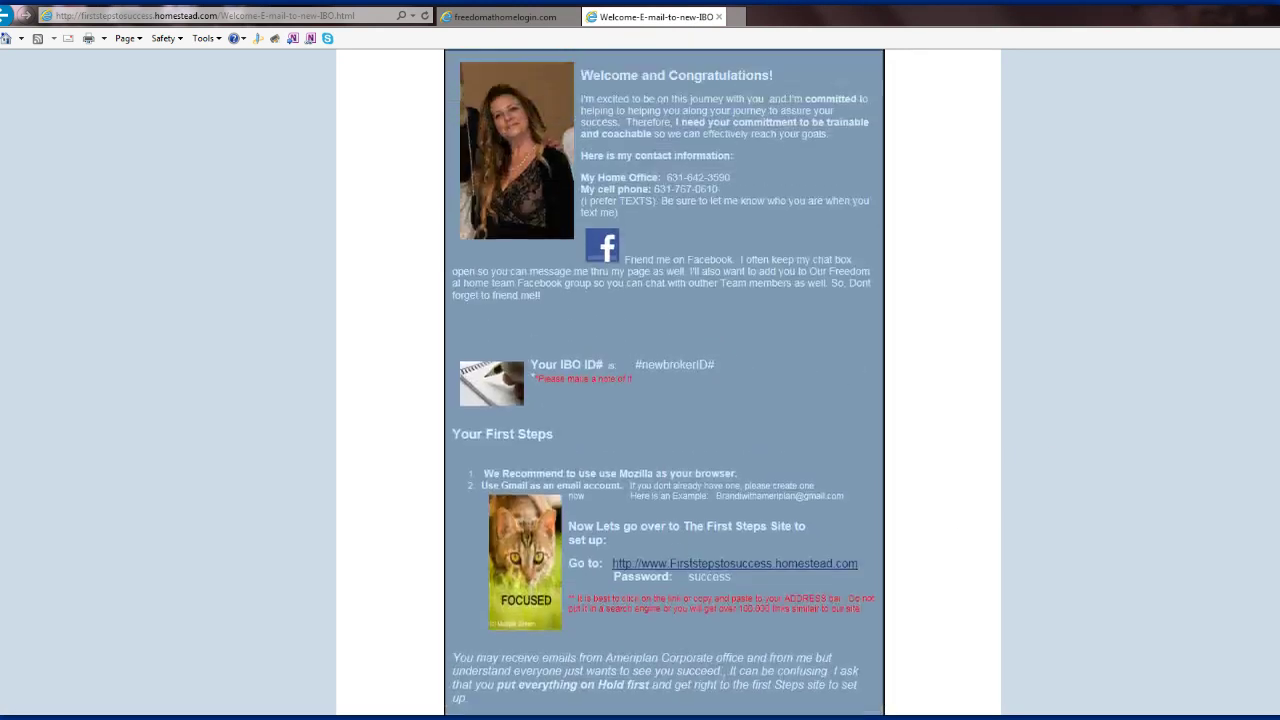
pyautogui.scroll(2, 664, 382)
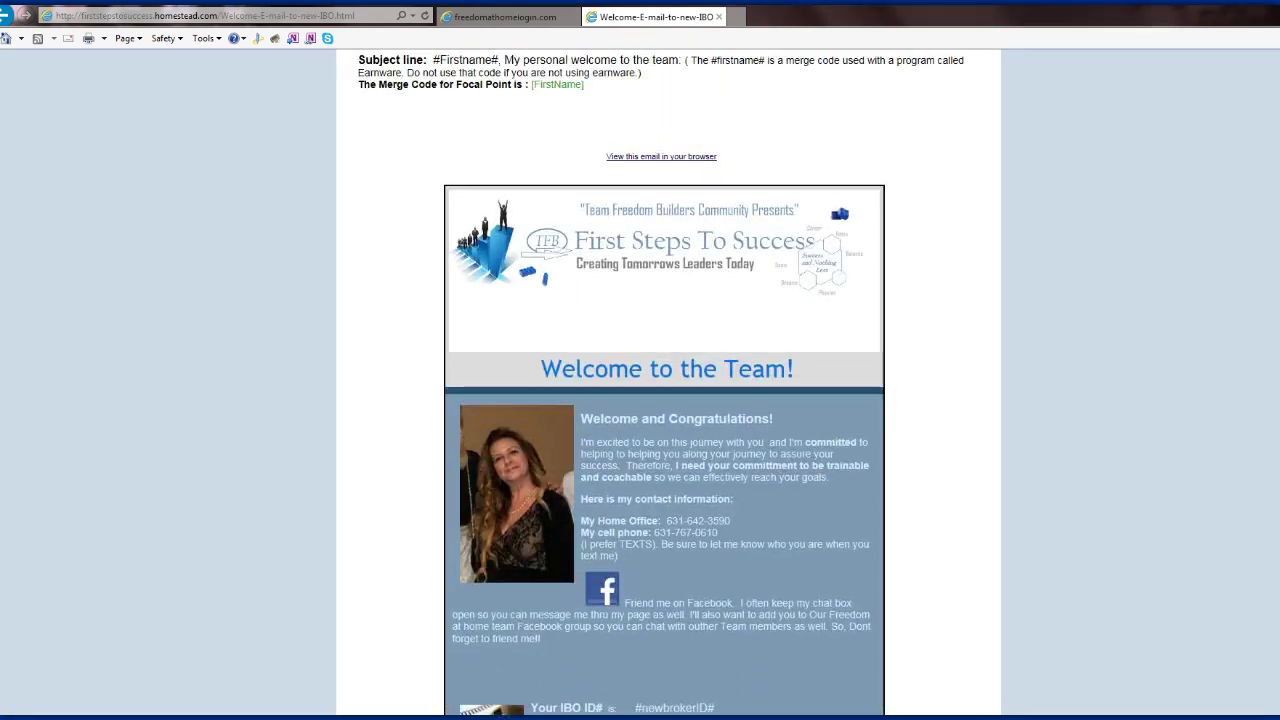
pyautogui.scroll(1, 664, 382)
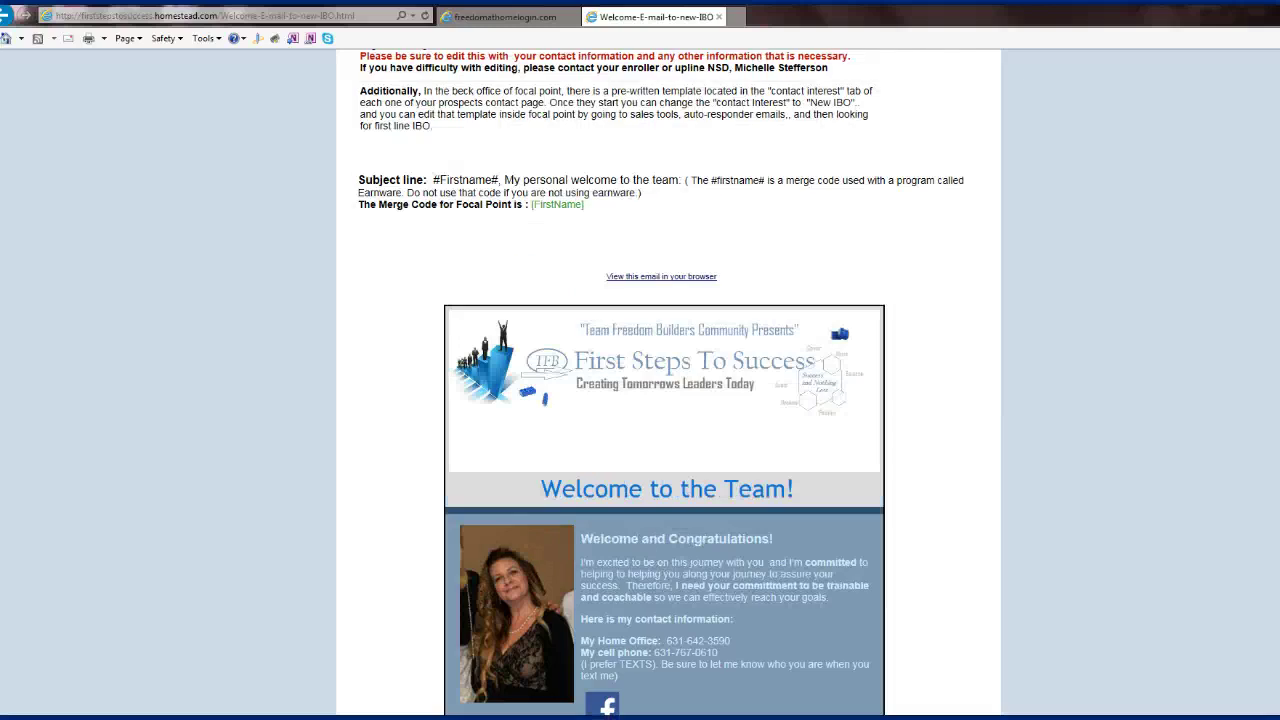
pyautogui.scroll(-8, 664, 382)
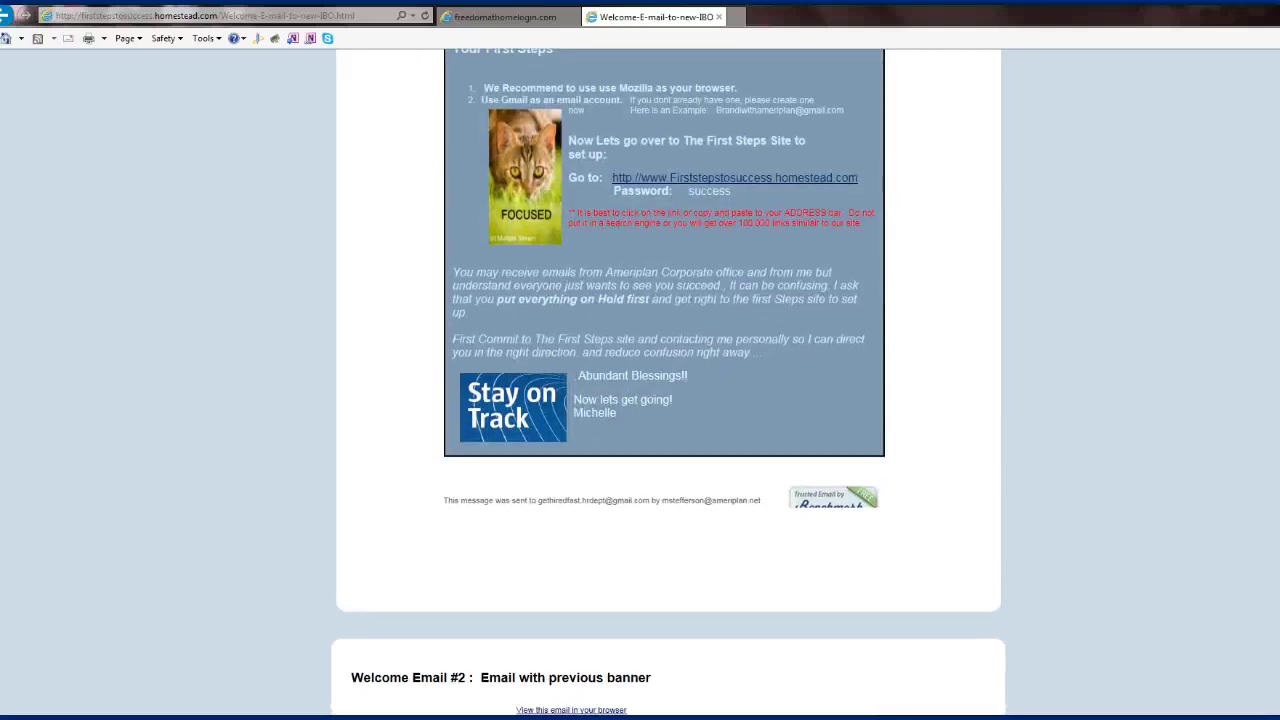
pyautogui.scroll(6, 664, 382)
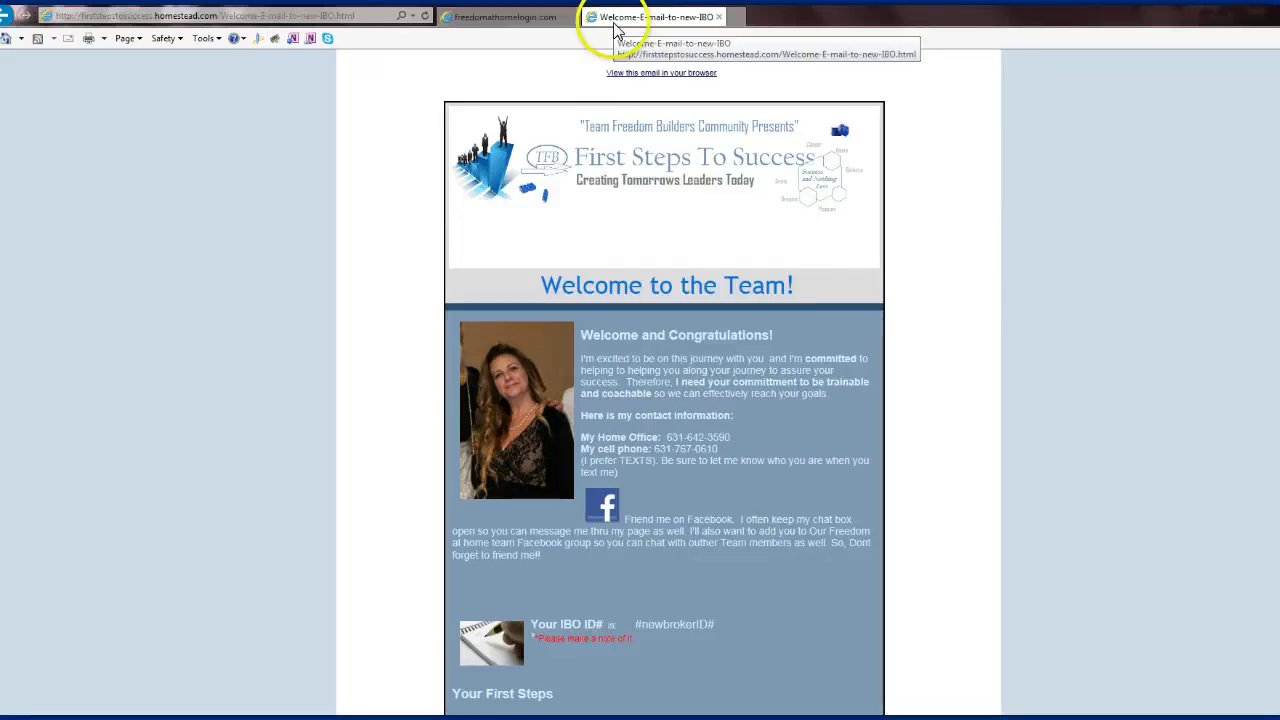
# Open the site's Communication Tools and Resources page and review its group email, webinar and Gmail sections
pyautogui.scroll(5, 1145, 70)
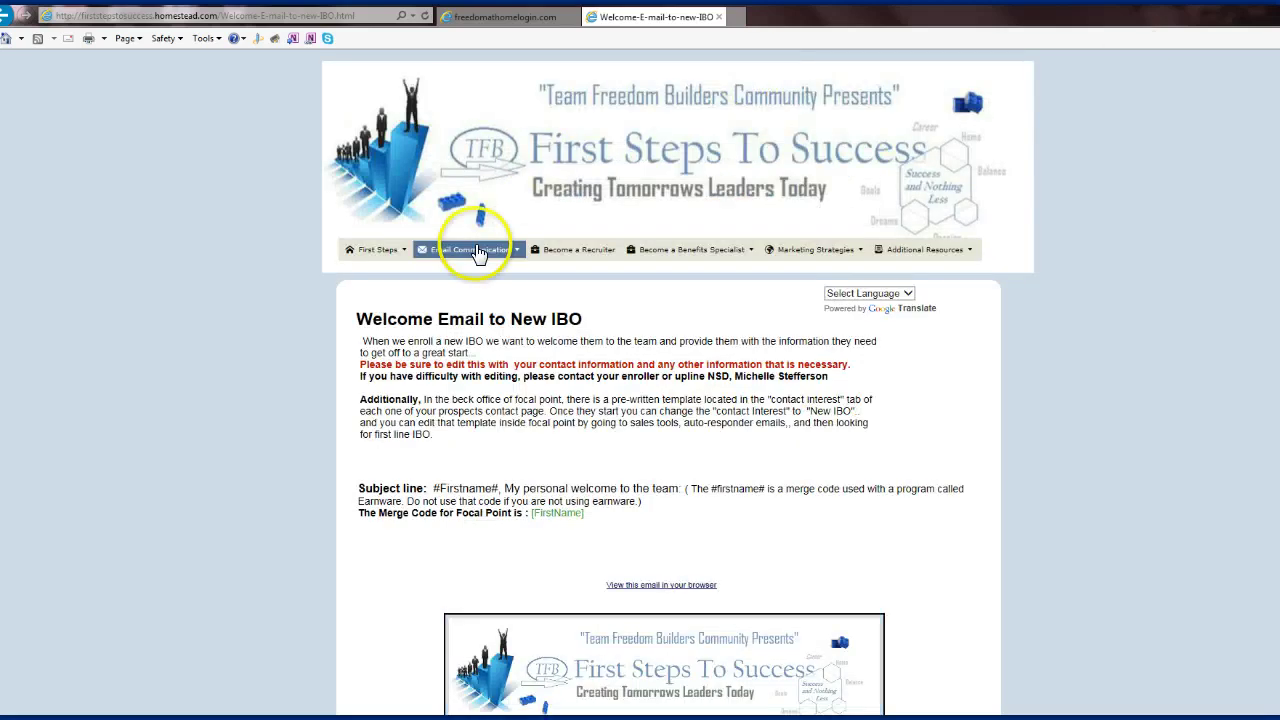
pyautogui.moveTo(468, 249)
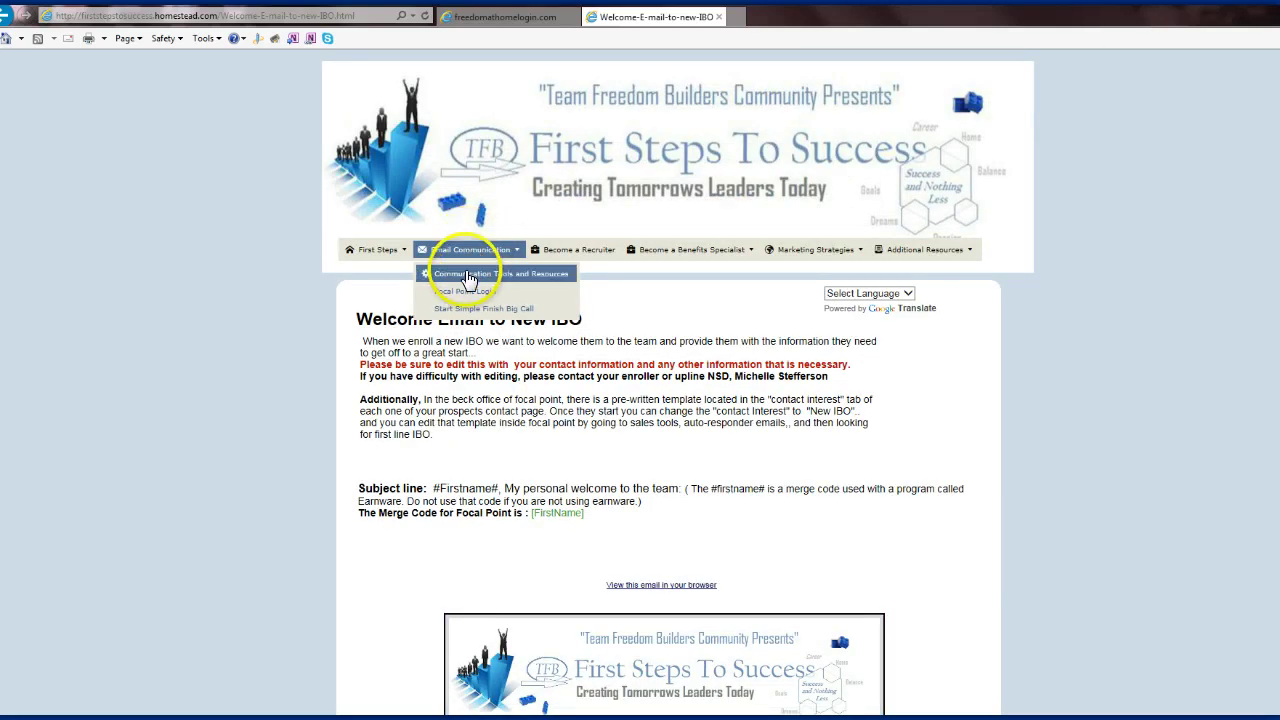
pyautogui.click(468, 276)
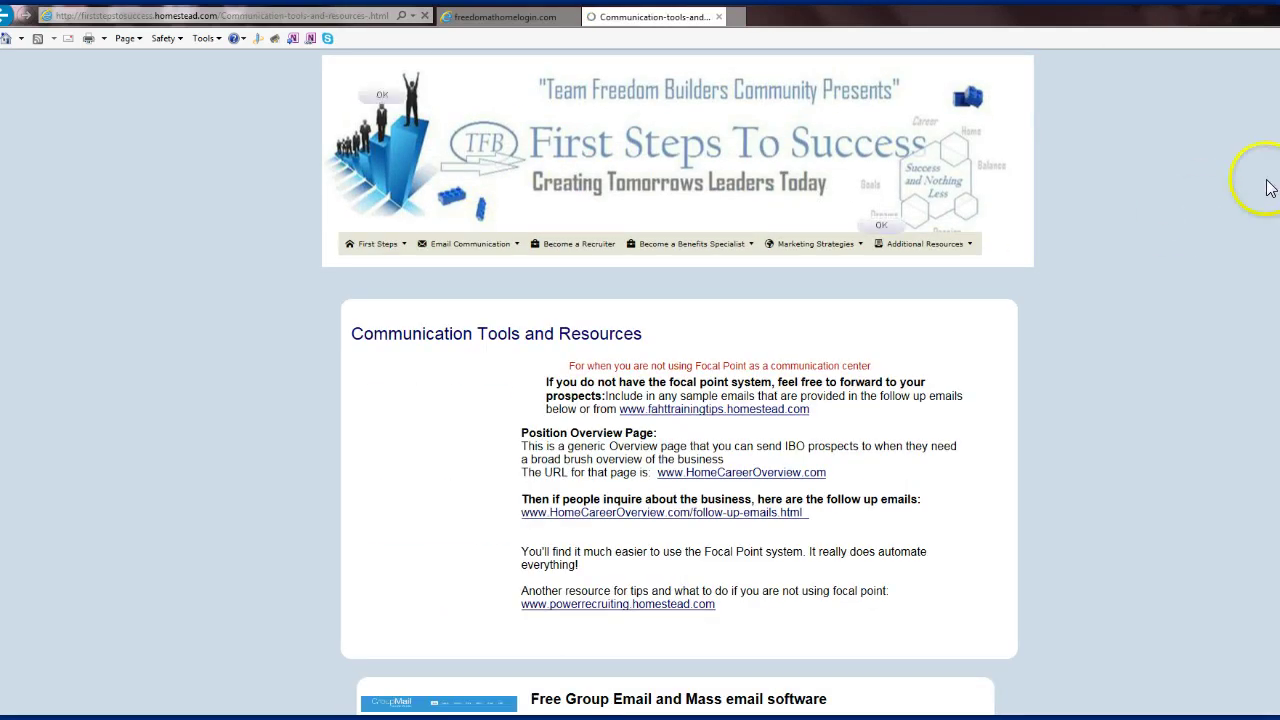
pyautogui.scroll(-1, 678, 382)
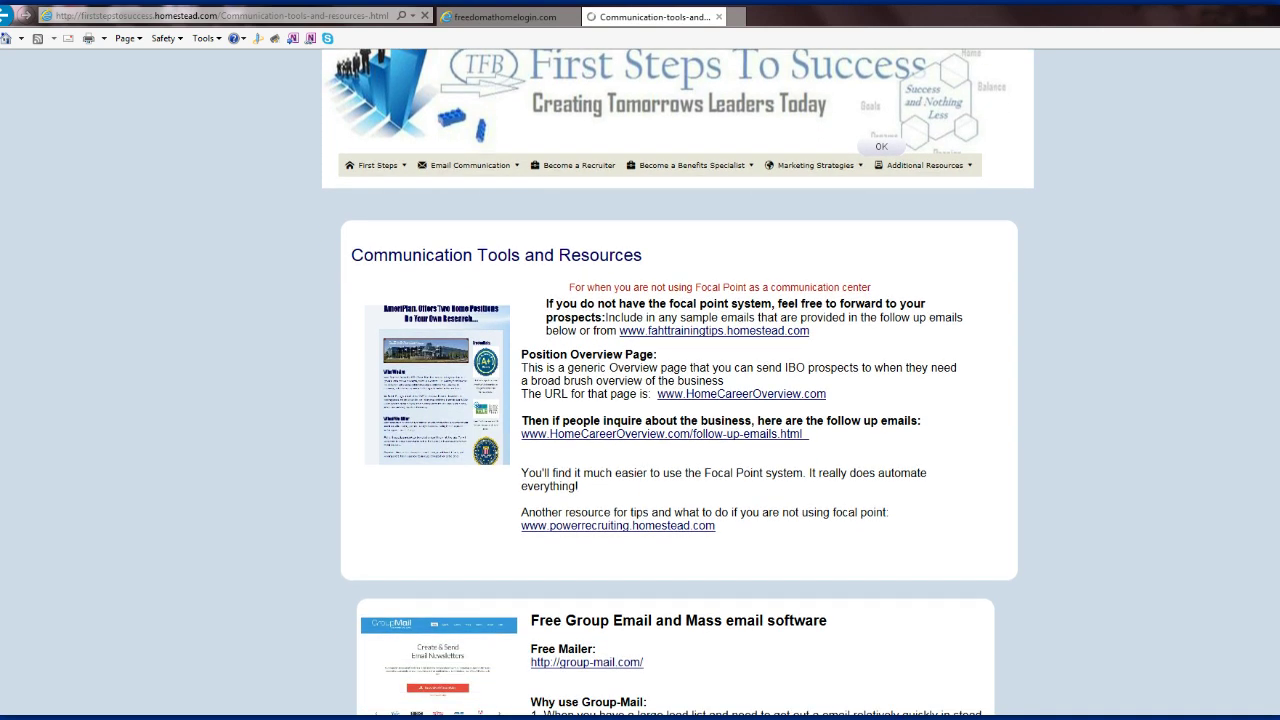
pyautogui.scroll(-1, 678, 382)
pyautogui.scroll(-2, 678, 382)
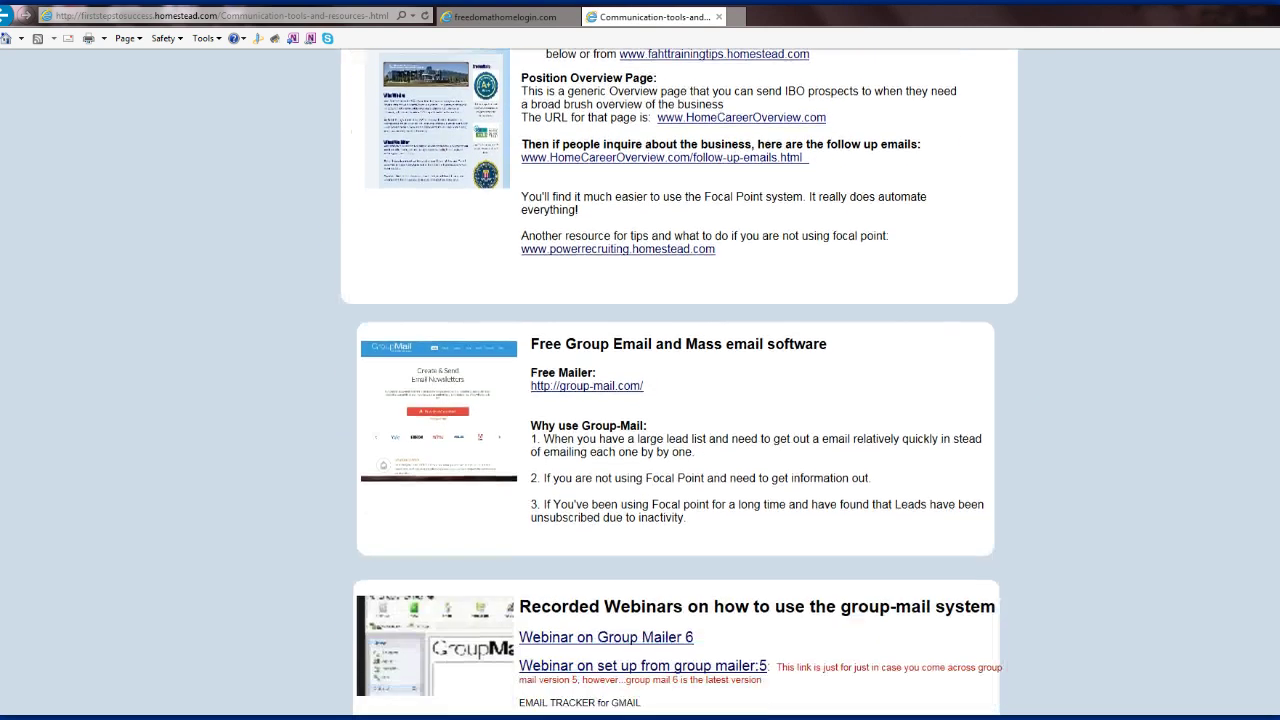
pyautogui.scroll(-2, 948, 466)
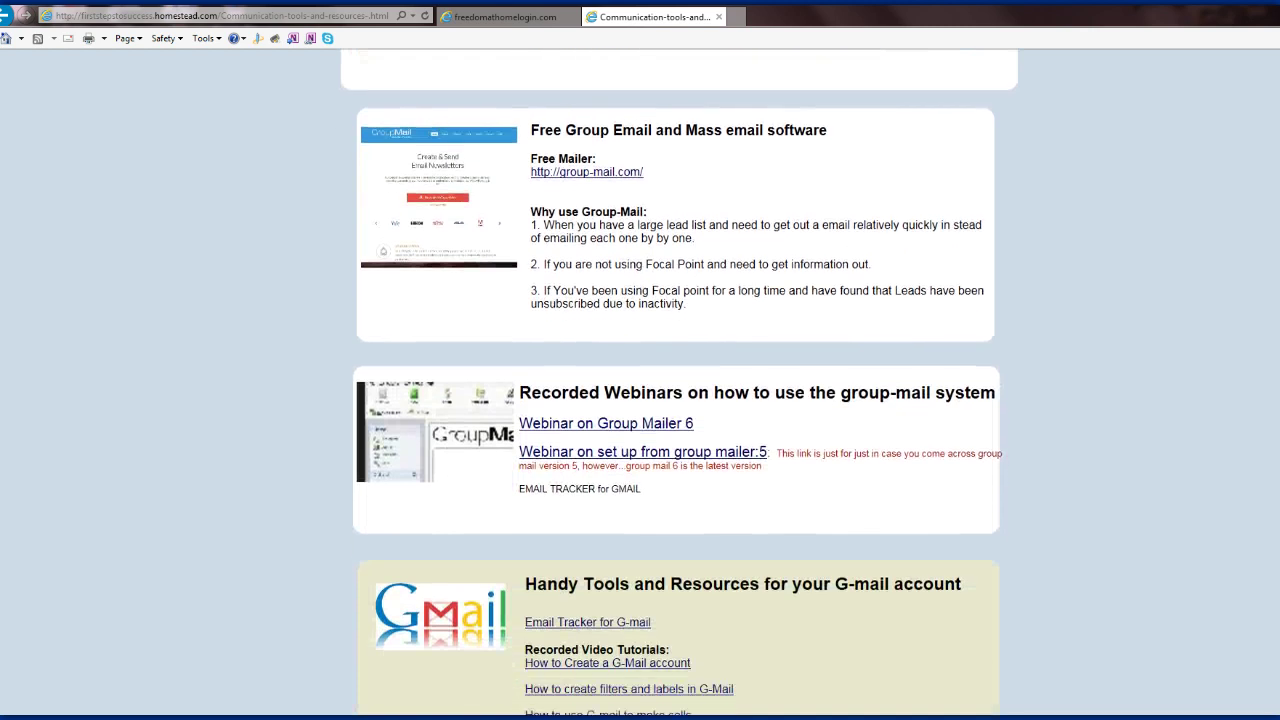
pyautogui.scroll(-2, 774, 414)
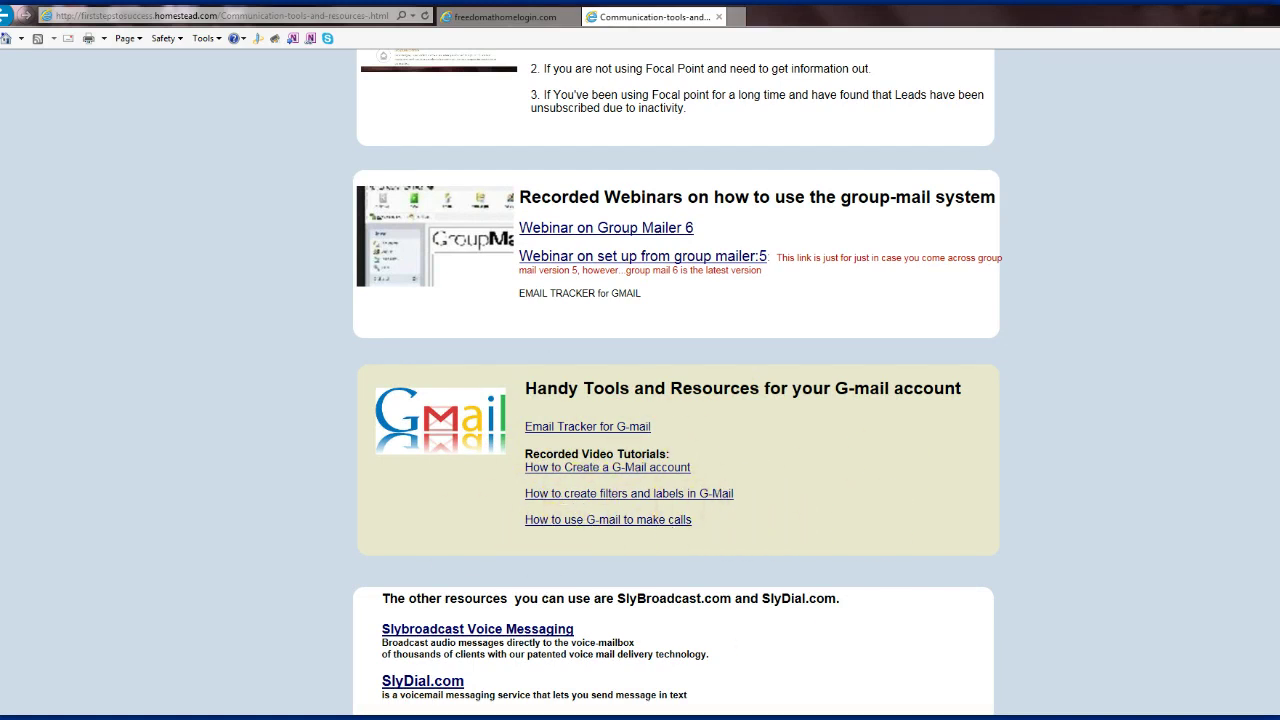
# Open the site's First Steps page from the Communication Tools and Resources page
pyautogui.scroll(8, 677, 382)
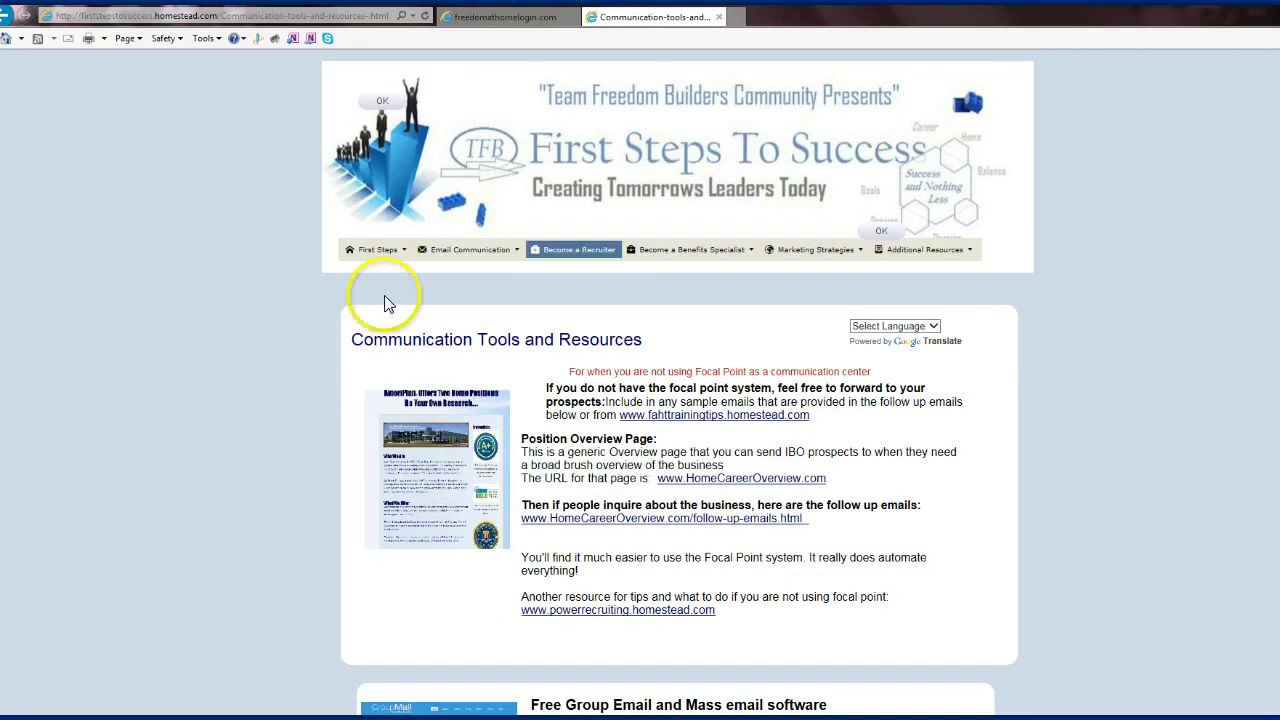
pyautogui.click(378, 256)
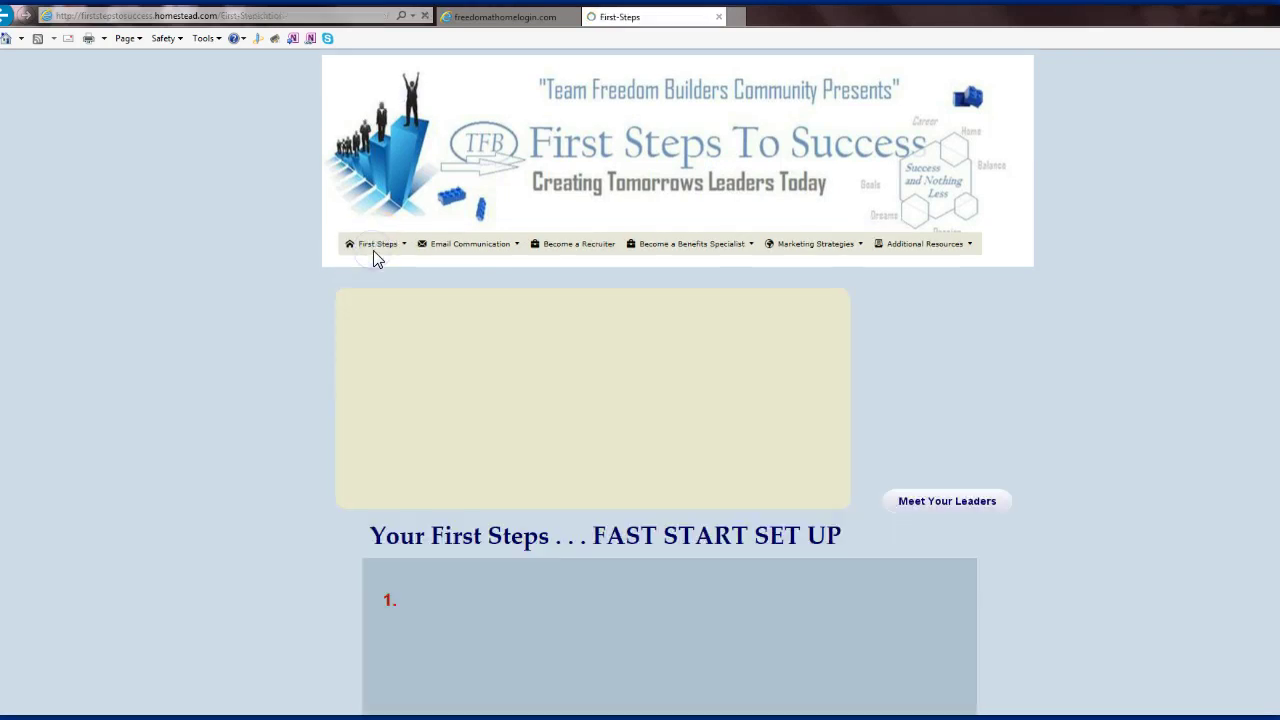